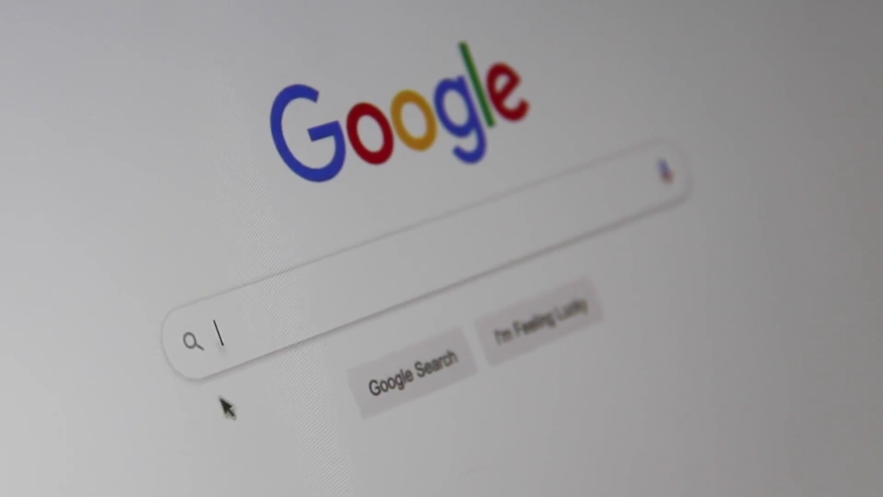
Step: Type 'Search Engine Optimizati' into the Google search box
{"action": "type", "text": "Sea"}
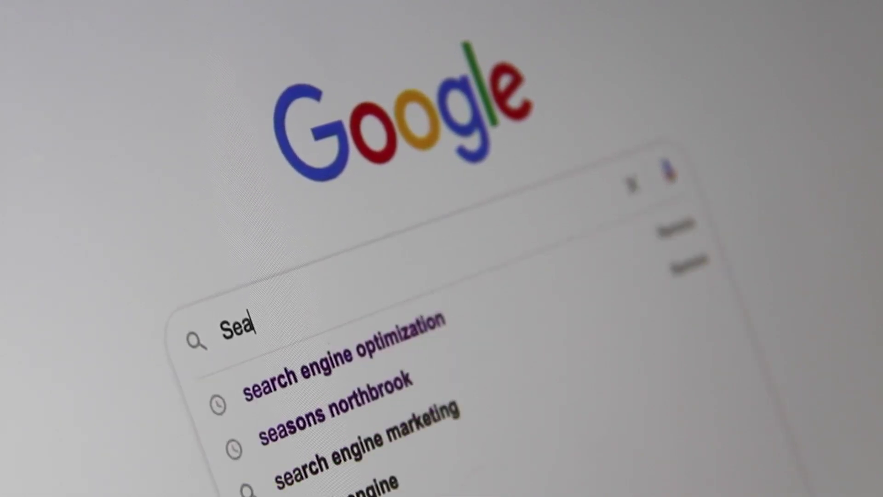
{"action": "type", "text": "rch Engi"}
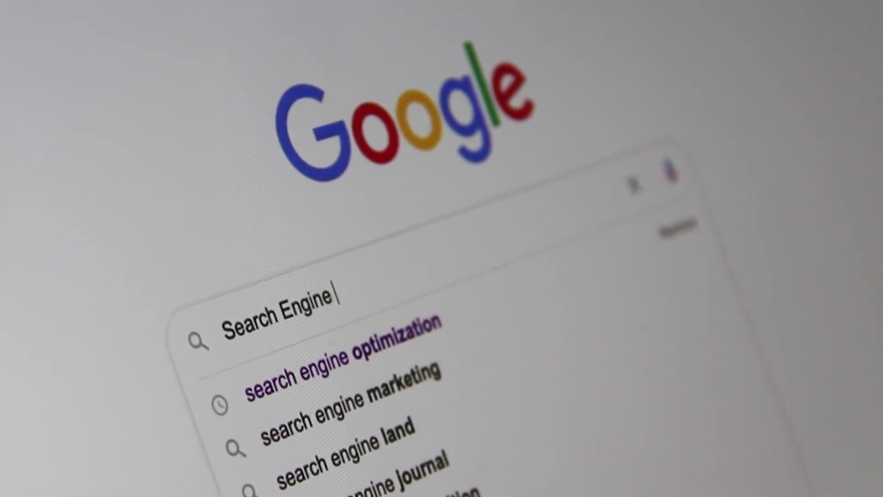
{"action": "type", "text": "ne Optimiz"}
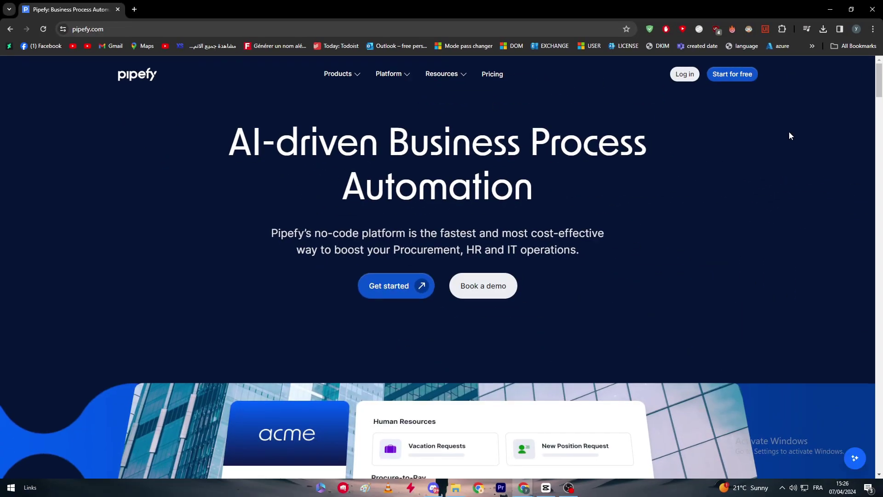
Step: Start a free Pipefy sign-up with the saved work email and accept the terms and privacy policy
{"action": "scroll", "coordinate": [523, 296], "scroll_direction": "down", "scroll_amount": 6}
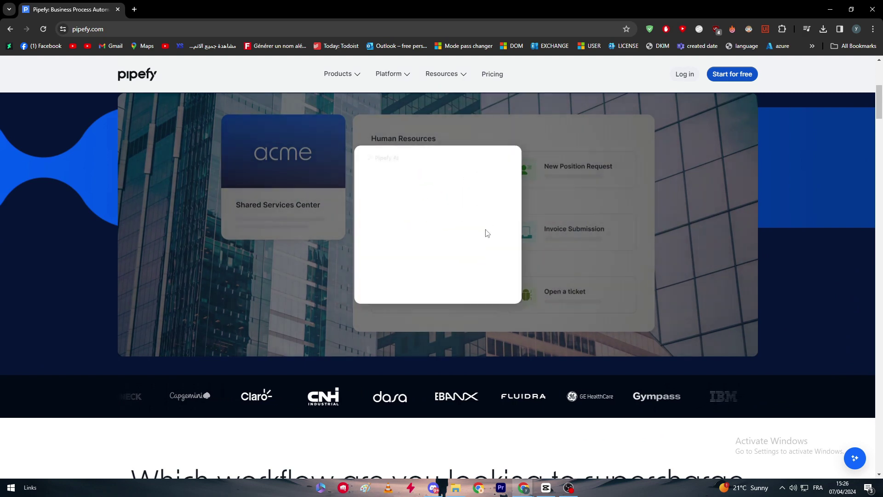
{"action": "scroll", "coordinate": [456, 230], "scroll_direction": "up", "scroll_amount": 6}
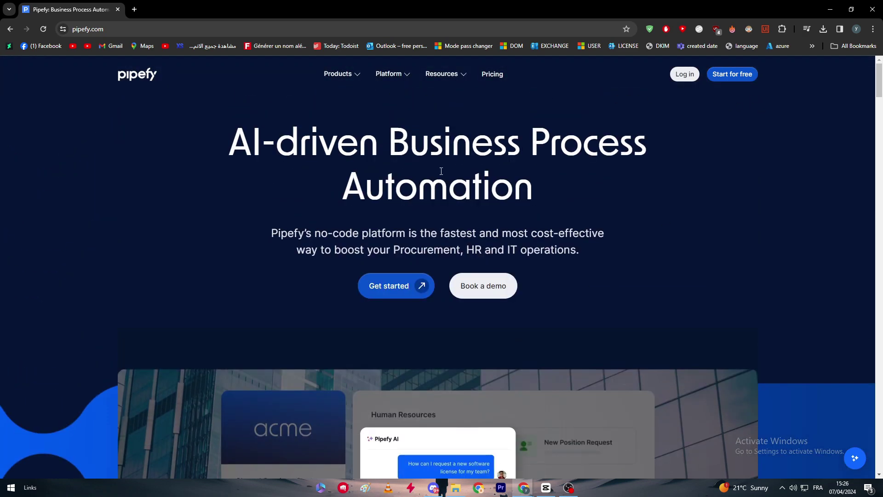
{"action": "left_click", "coordinate": [732, 78]}
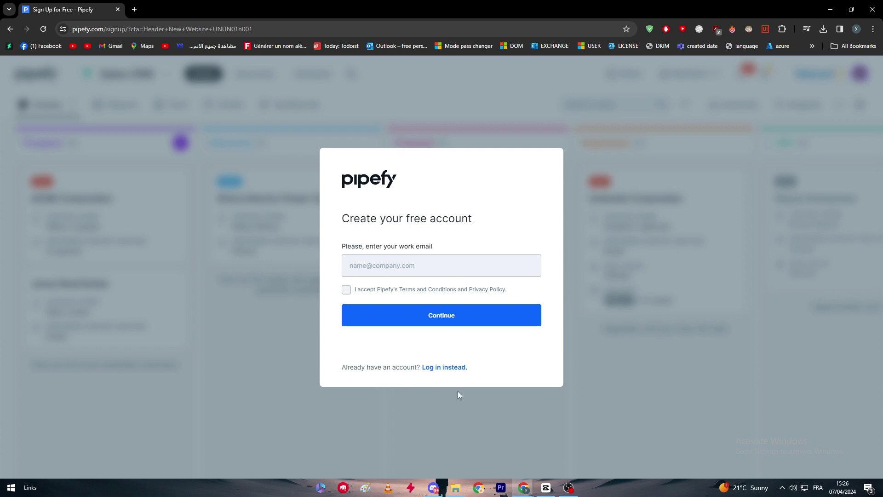
{"action": "left_click", "coordinate": [405, 271]}
{"action": "left_click", "coordinate": [405, 289]}
{"action": "left_click", "coordinate": [346, 290]}
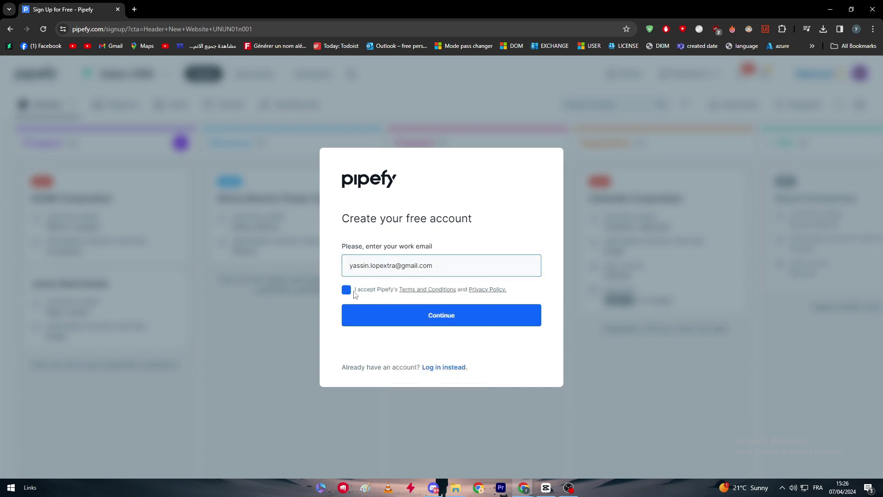
{"action": "left_click", "coordinate": [464, 316]}
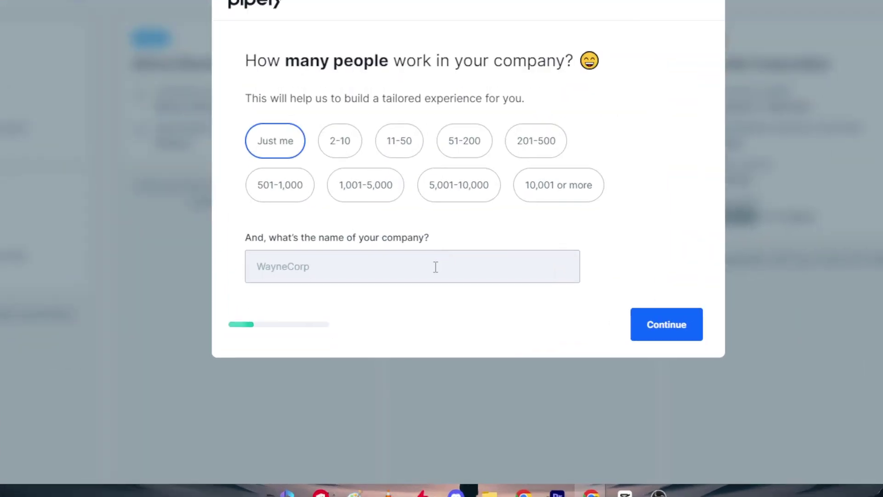
Step: Enter 'TitanIm' as the company name and submit the company step
{"action": "left_click", "coordinate": [420, 334]}
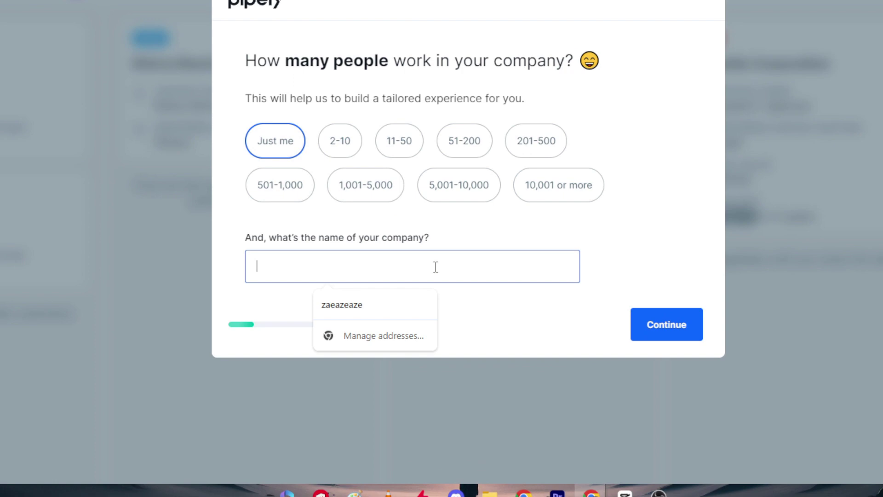
{"action": "type", "text": "TitanIm"}
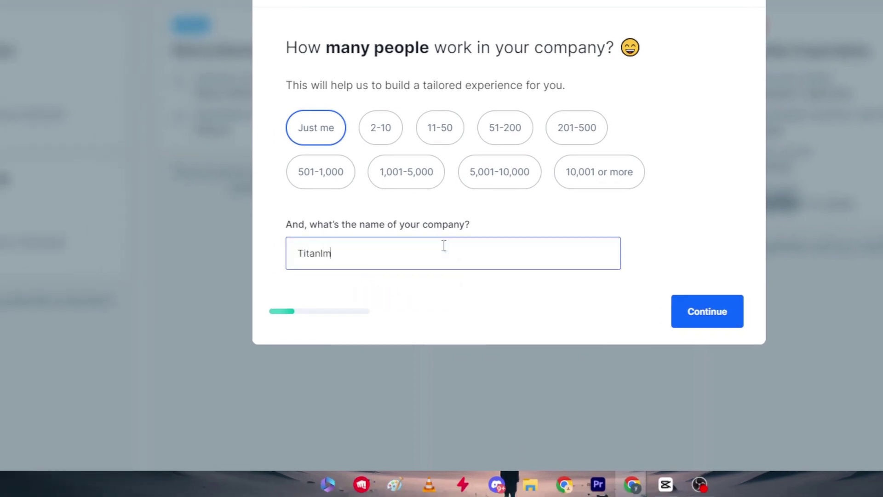
{"action": "key", "text": "Return"}
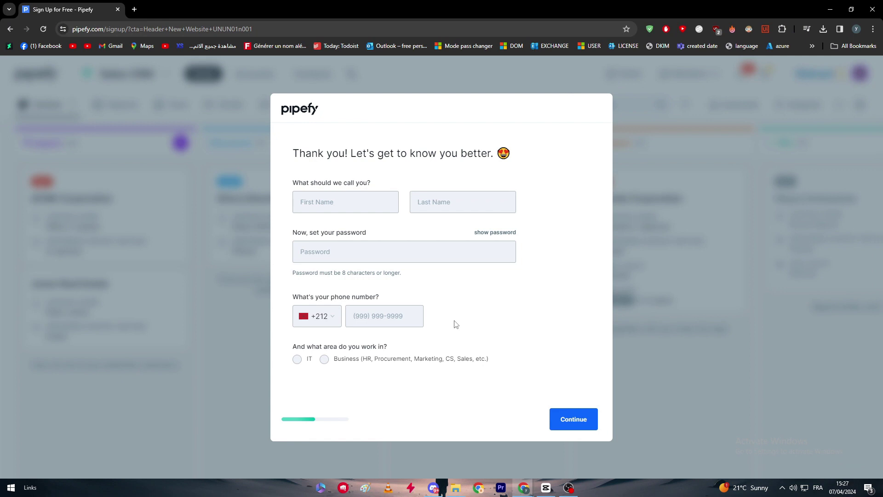
Step: Fill first and last name from the saved suggestion and set an account password
{"action": "left_click", "coordinate": [331, 201]}
{"action": "left_click", "coordinate": [364, 230]}
{"action": "left_click", "coordinate": [403, 255]}
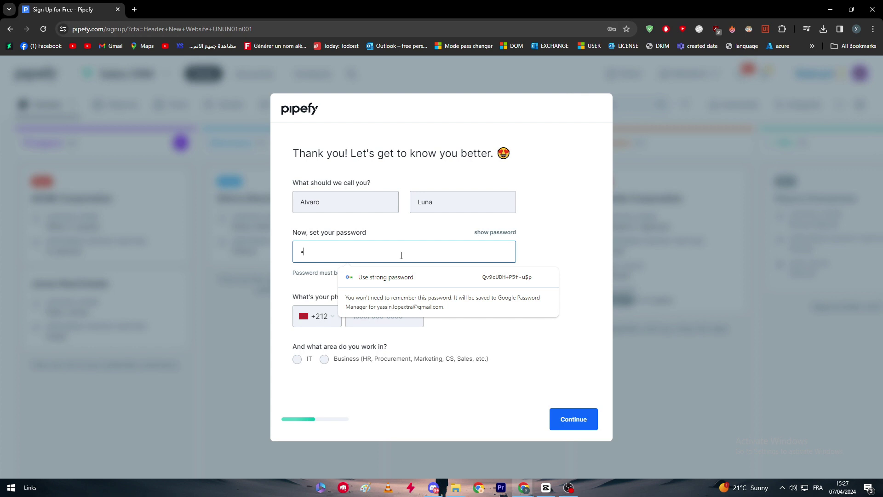
{"action": "type", "text": "••••••"}
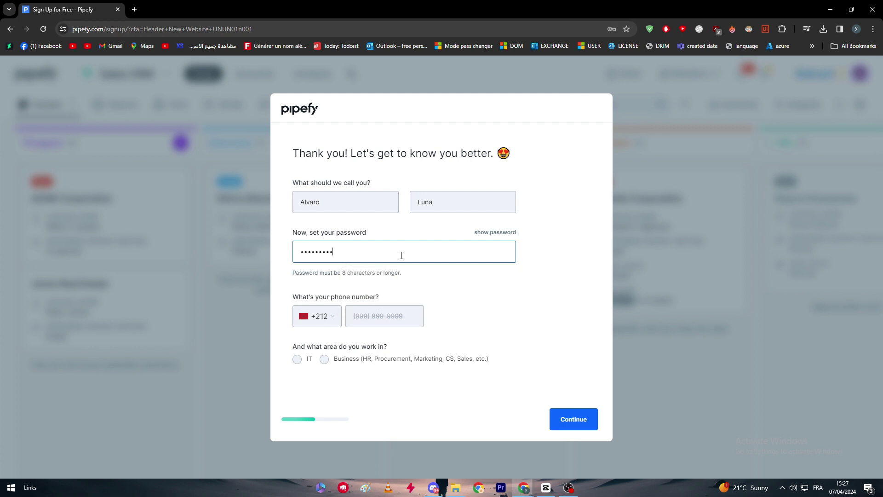
{"action": "left_click", "coordinate": [419, 302]}
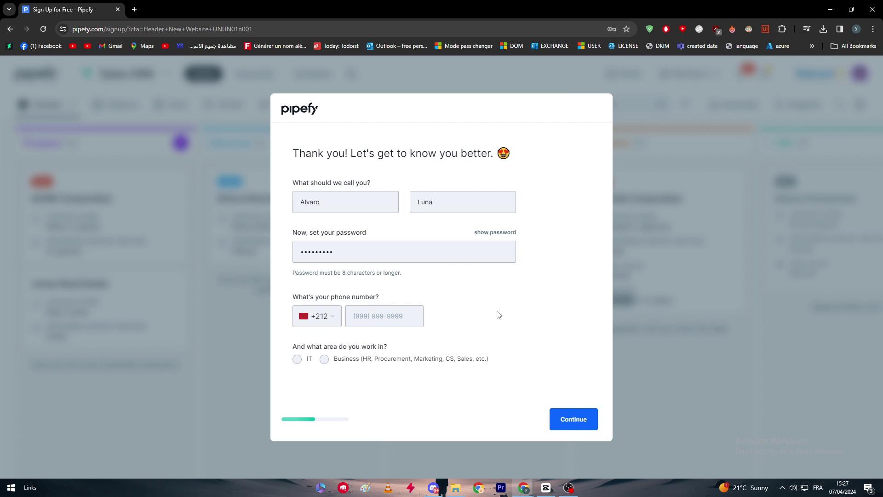
Step: Submit personal details, dismiss the save-password prompt, and choose the IT department and IT process
{"action": "left_click", "coordinate": [478, 358]}
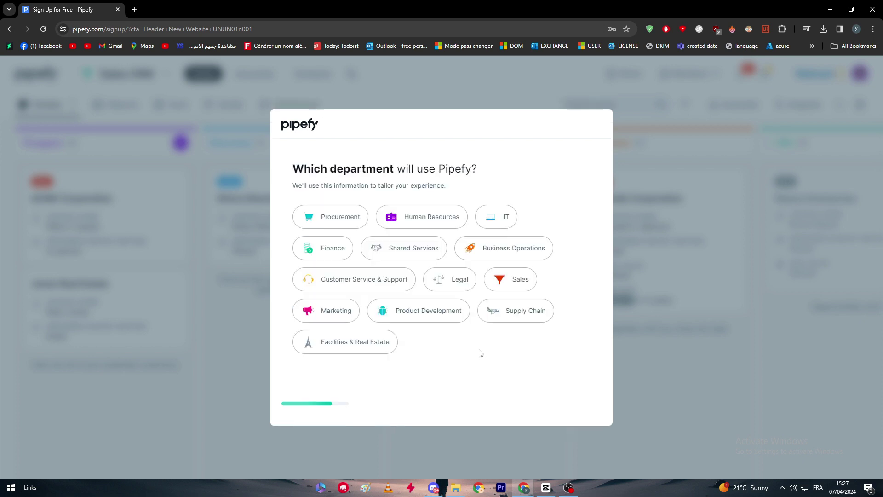
{"action": "left_click", "coordinate": [414, 181]}
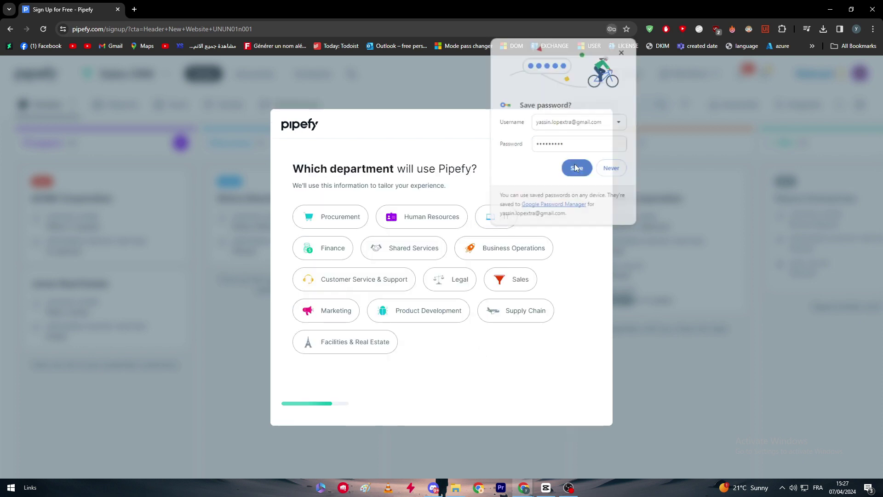
{"action": "left_click_drag", "start_coordinate": [331, 169], "coordinate": [430, 169]}
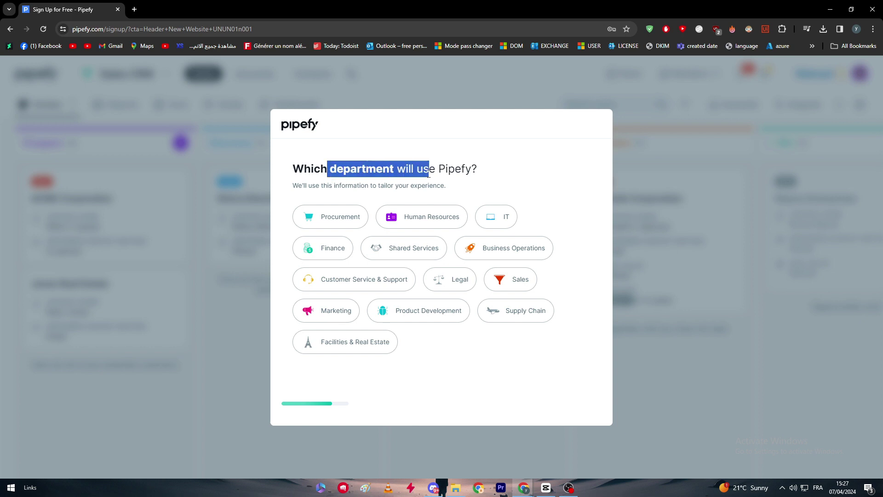
{"action": "left_click", "coordinate": [495, 215]}
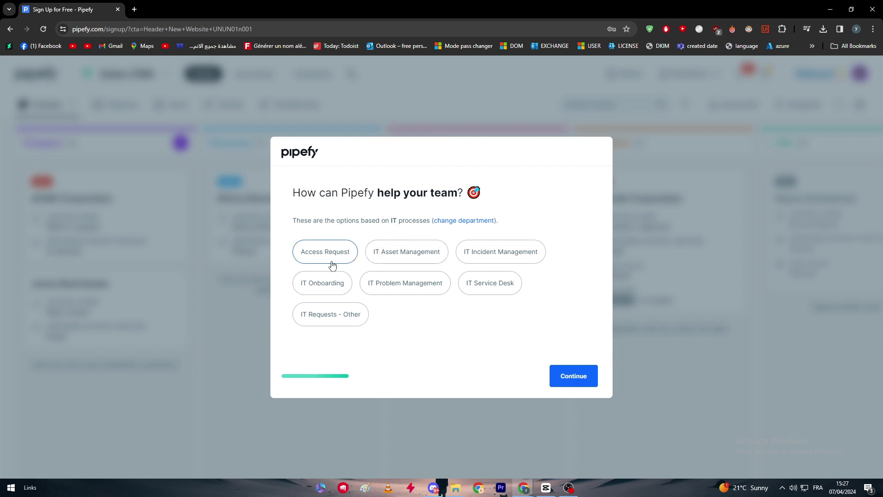
{"action": "left_click", "coordinate": [557, 366]}
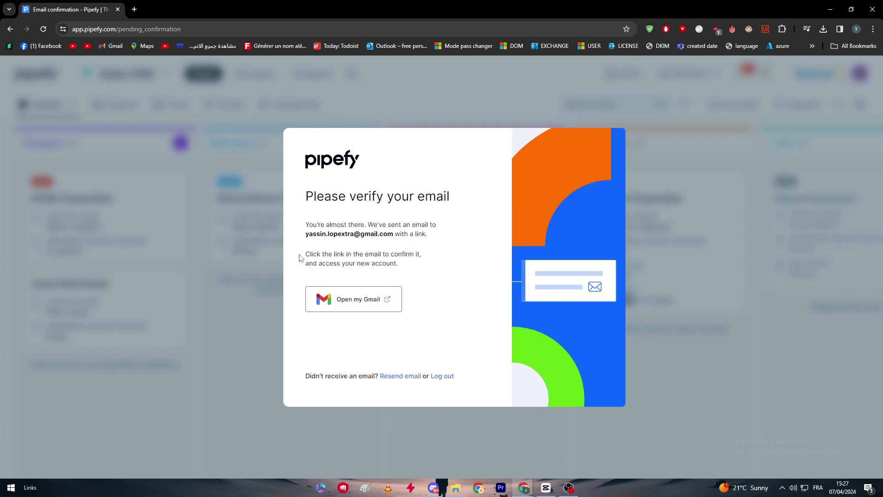
Step: Verify the account via the Gmail inbox and land on the home page listing [IT] pipes and databases
{"action": "left_click", "coordinate": [131, 9]}
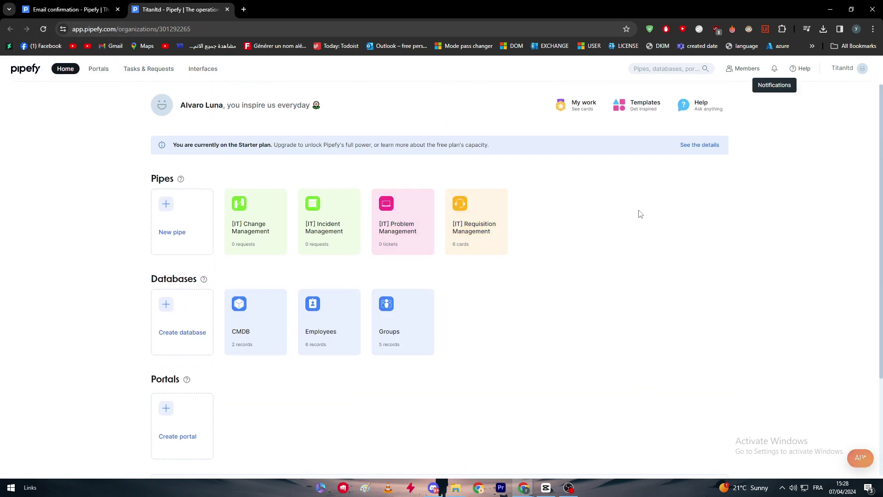
{"action": "scroll", "coordinate": [504, 309], "scroll_direction": "down", "scroll_amount": 2}
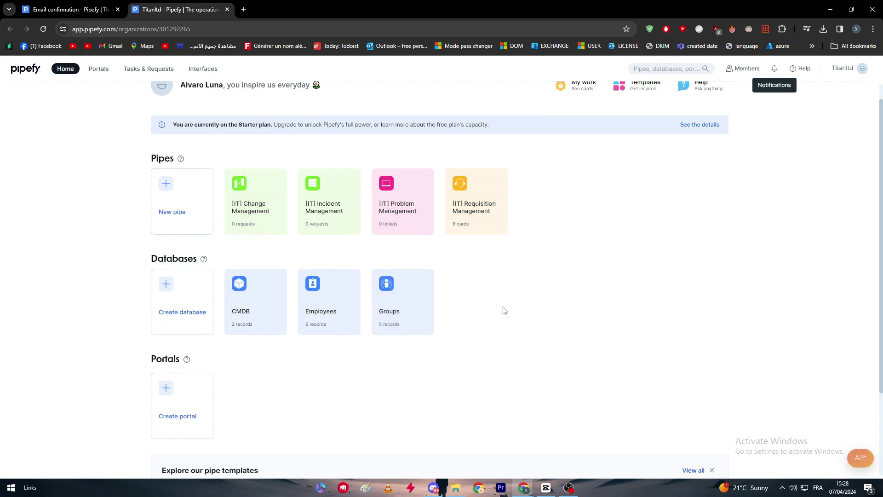
{"action": "scroll", "coordinate": [503, 309], "scroll_direction": "up", "scroll_amount": 2}
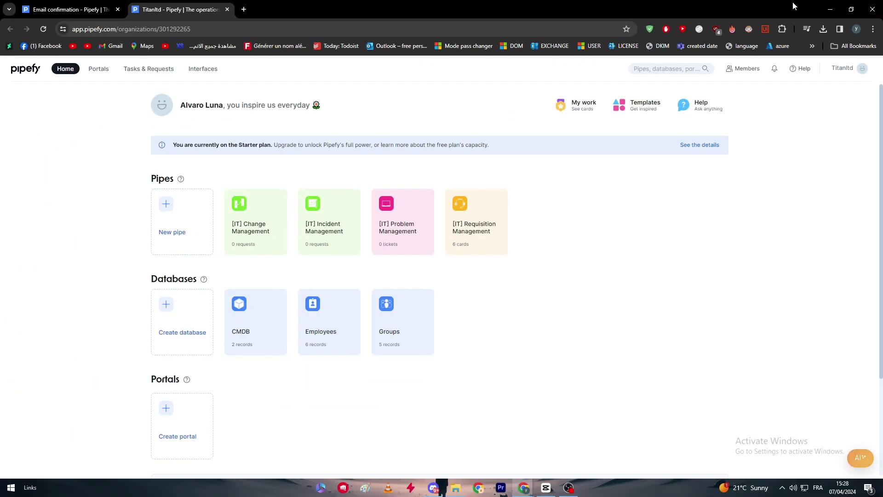
{"action": "left_click", "coordinate": [849, 68]}
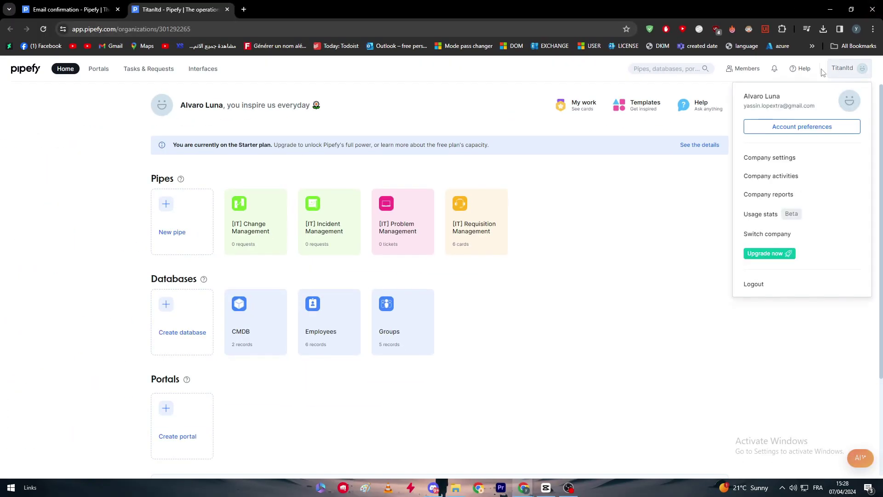
{"action": "left_click", "coordinate": [646, 277]}
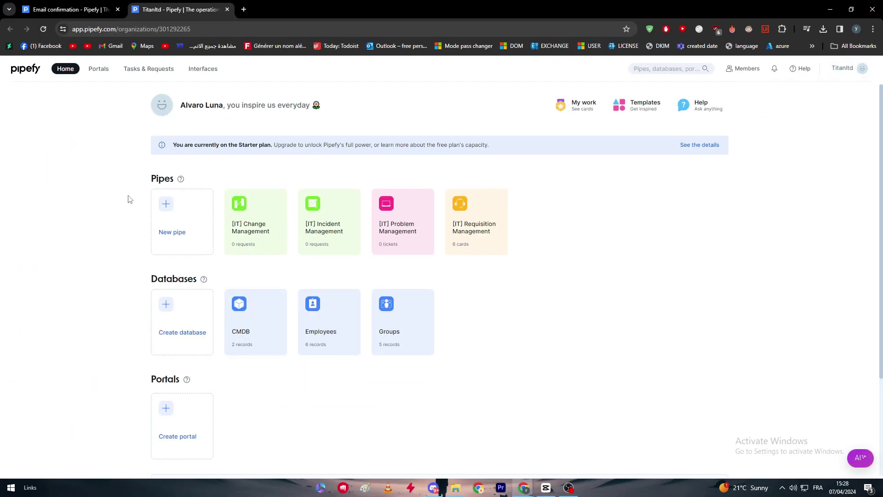
{"action": "scroll", "coordinate": [138, 193], "scroll_direction": "down", "scroll_amount": 3}
{"action": "scroll", "coordinate": [144, 217], "scroll_direction": "up", "scroll_amount": 3}
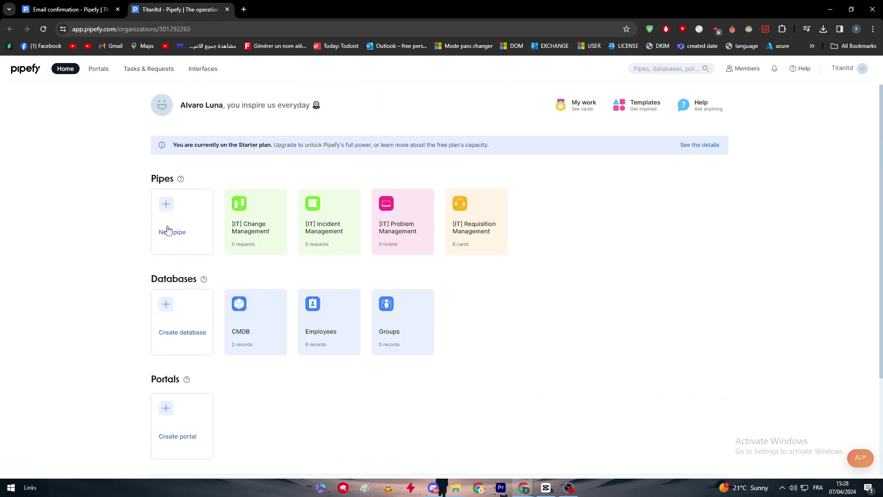
Step: Pick the Purchase Process template from the Template Gallery and use it for a new pipe
{"action": "left_click", "coordinate": [172, 214]}
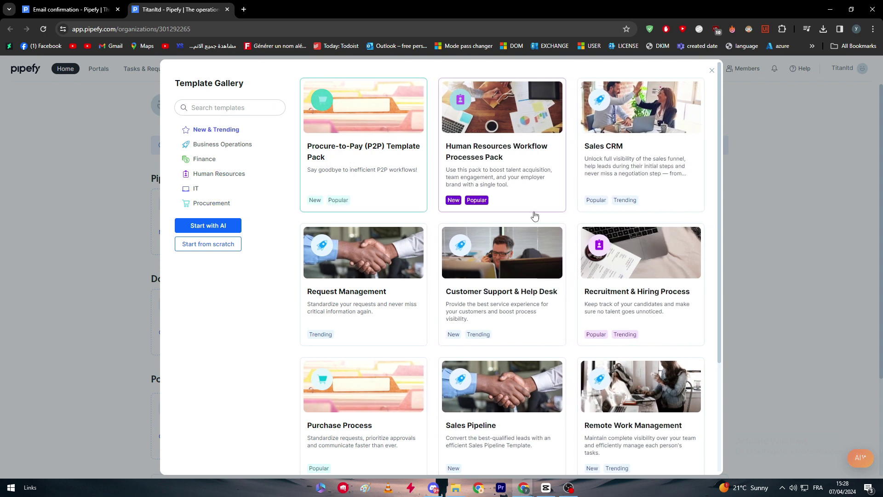
{"action": "scroll", "coordinate": [469, 260], "scroll_direction": "down", "scroll_amount": 1}
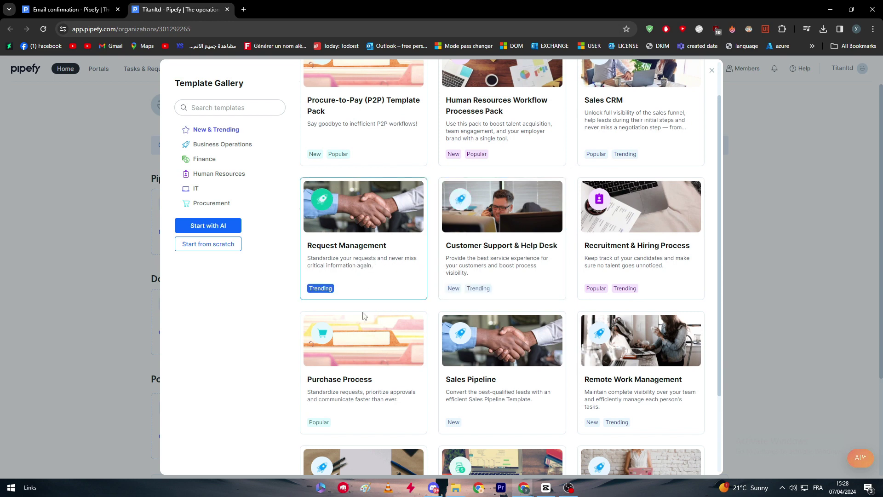
{"action": "scroll", "coordinate": [364, 315], "scroll_direction": "down", "scroll_amount": 2}
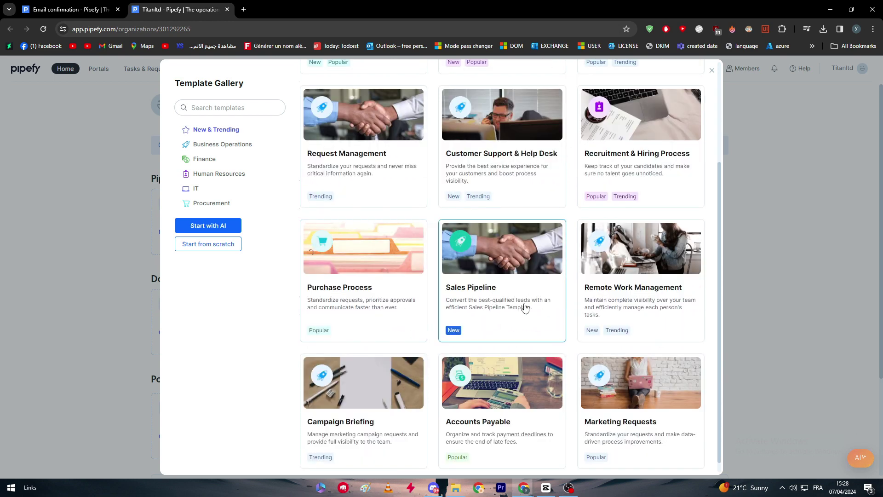
{"action": "left_click", "coordinate": [405, 297]}
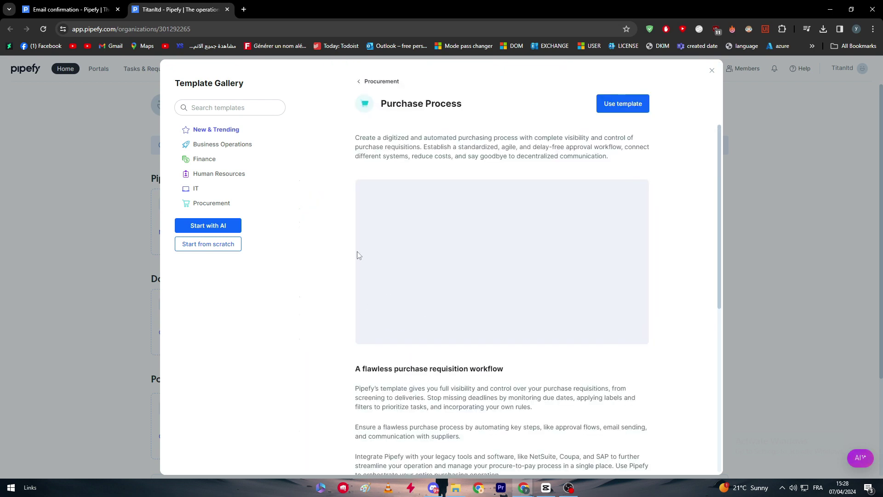
{"action": "scroll", "coordinate": [565, 296], "scroll_direction": "down", "scroll_amount": 7}
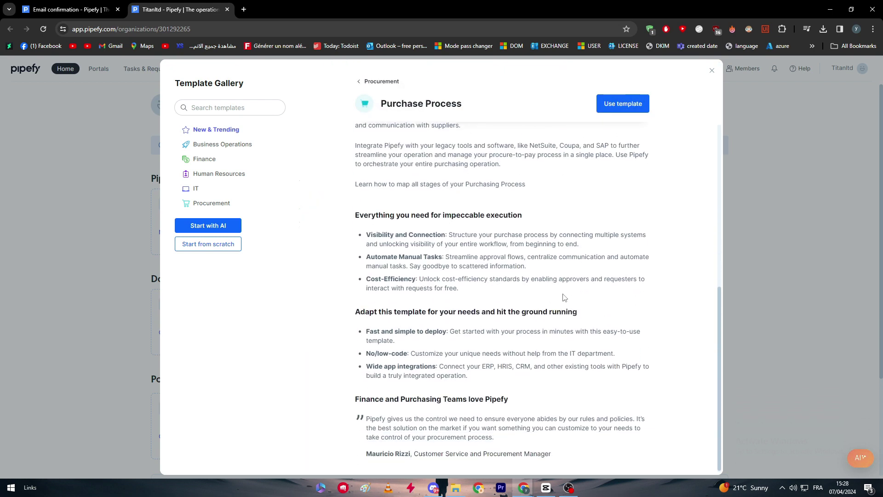
{"action": "left_click", "coordinate": [622, 110]}
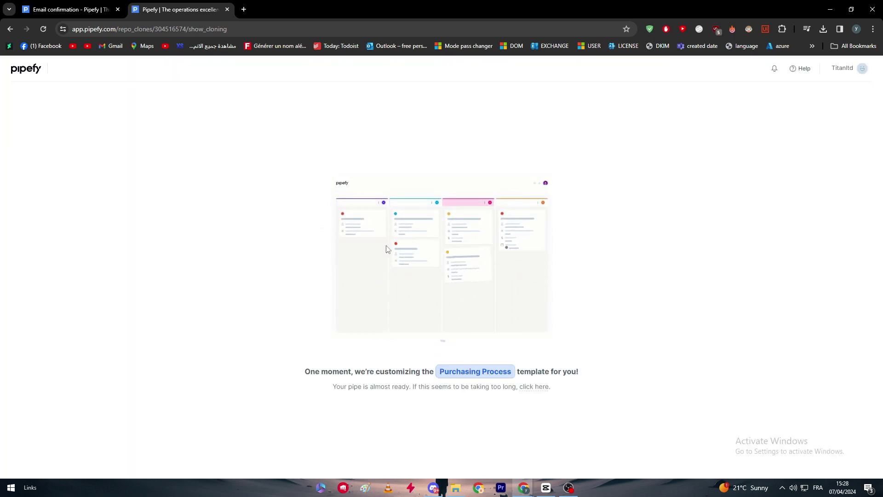
Step: Let the Purchasing Process board load, preview one sample request card, then go back
{"action": "left_click_drag", "start_coordinate": [351, 387], "coordinate": [401, 402]}
{"action": "left_click", "coordinate": [442, 396]}
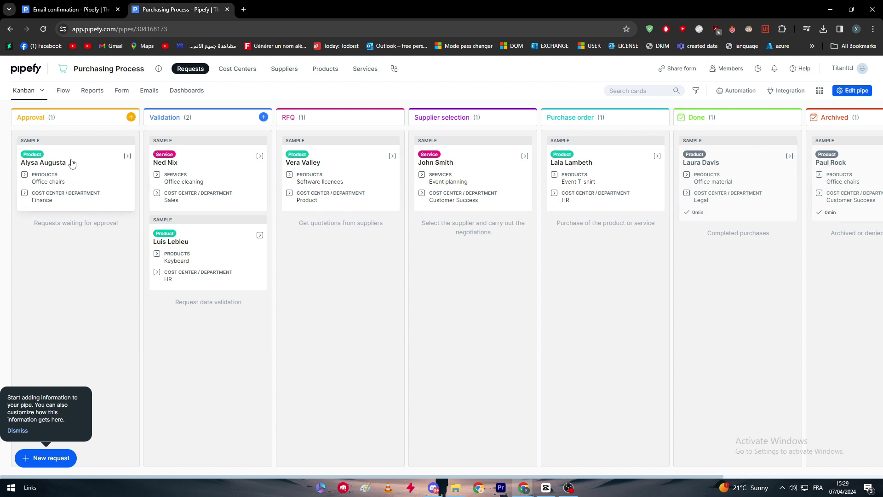
{"action": "left_click", "coordinate": [37, 179]}
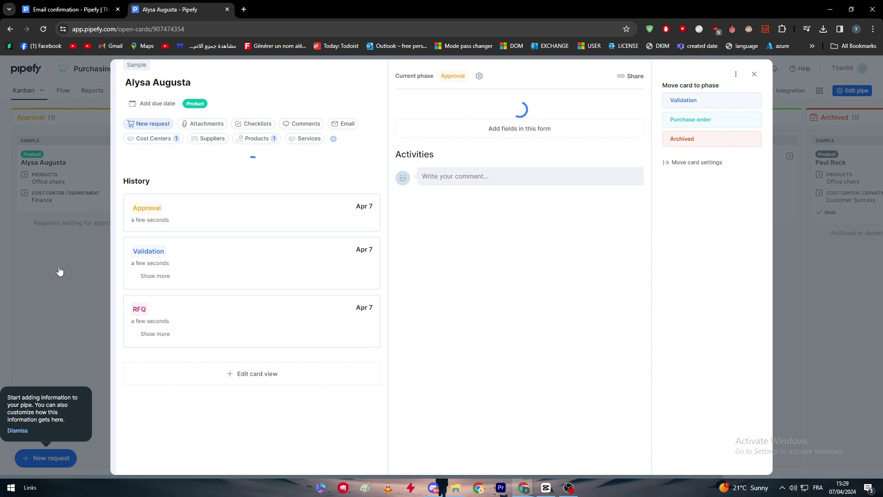
{"action": "left_click", "coordinate": [45, 291]}
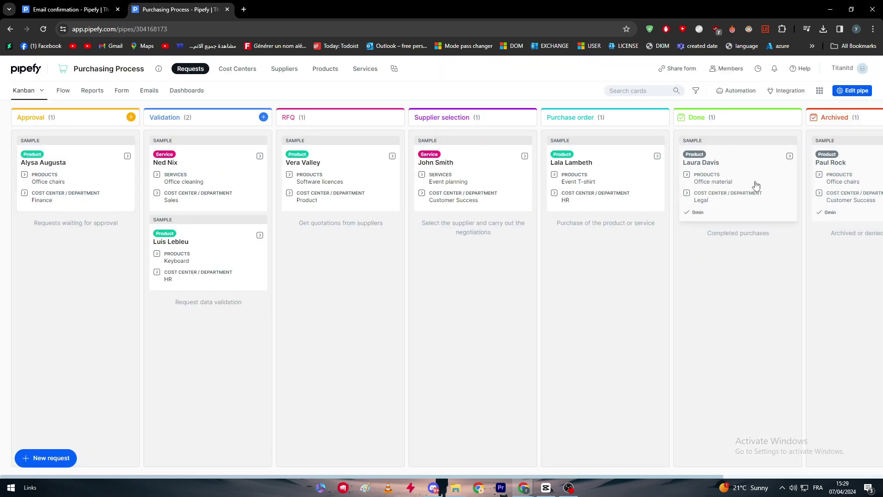
{"action": "left_click", "coordinate": [10, 29]}
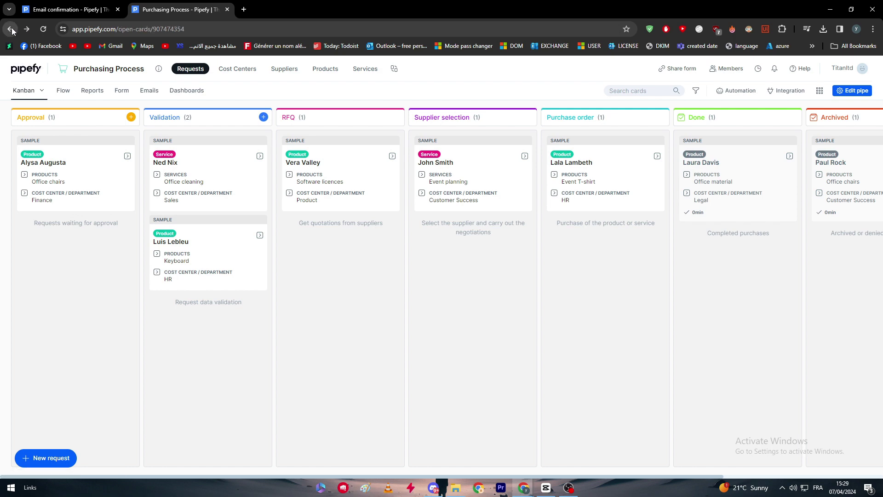
Step: Create a blank pipe from scratch named 'IT Tutorial' with Inbox, Doing and Done phases
{"action": "left_click", "coordinate": [28, 67]}
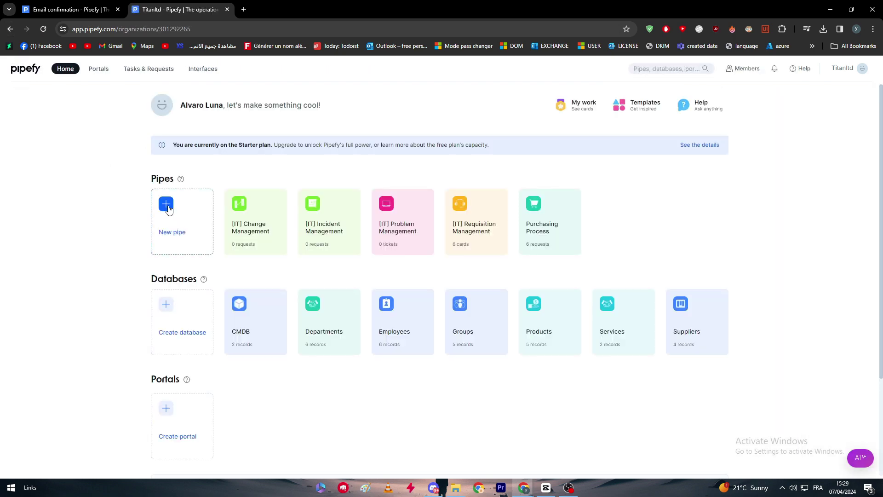
{"action": "left_click", "coordinate": [169, 209]}
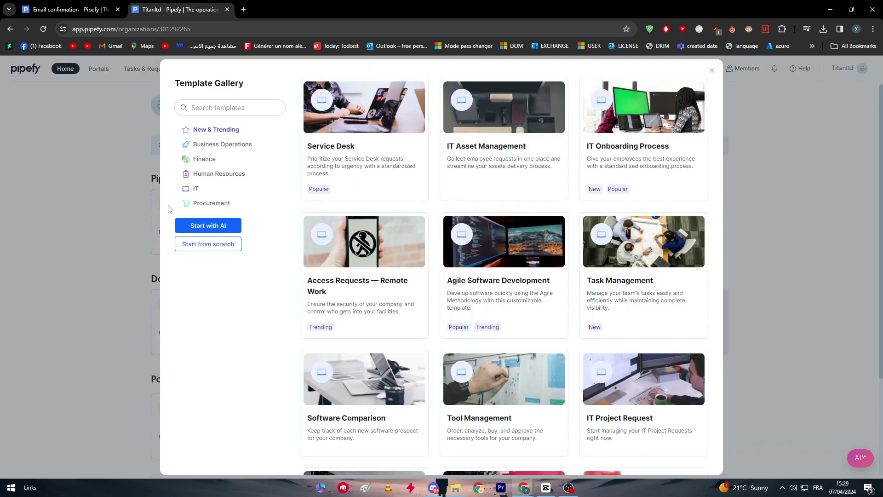
{"action": "left_click", "coordinate": [205, 247]}
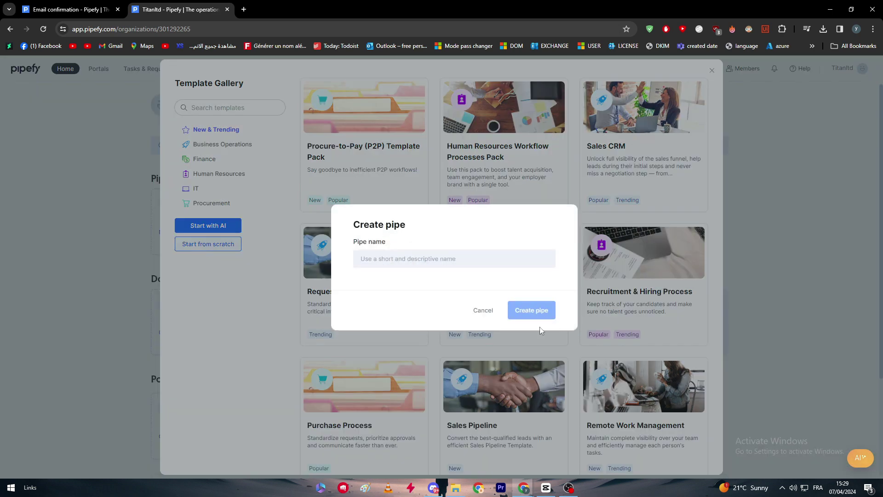
{"action": "left_click", "coordinate": [401, 249]}
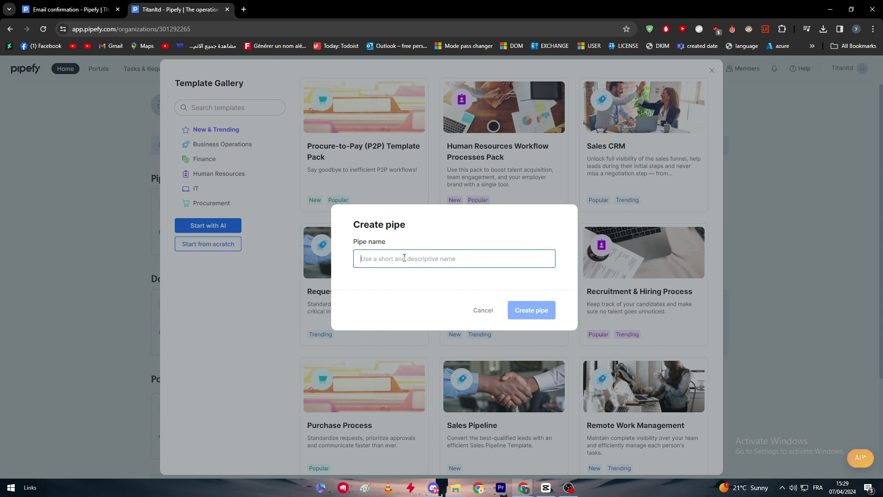
{"action": "type", "text": "IT "}
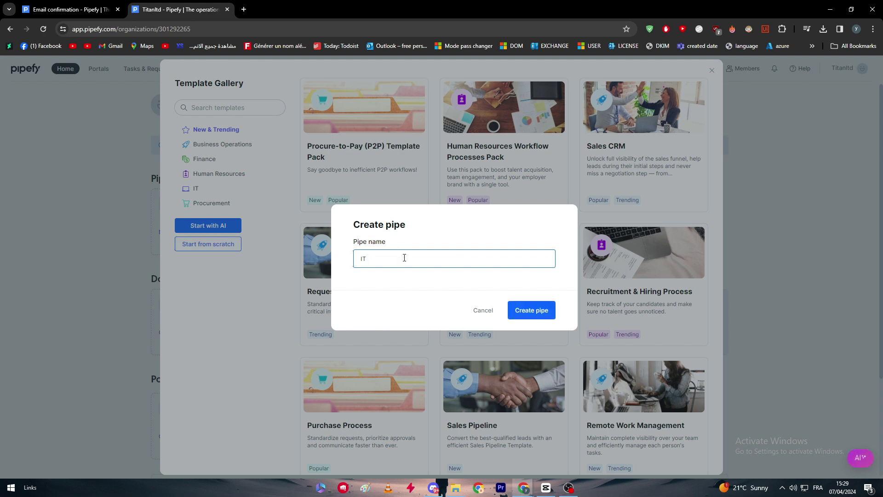
{"action": "type", "text": "Turnkey"}
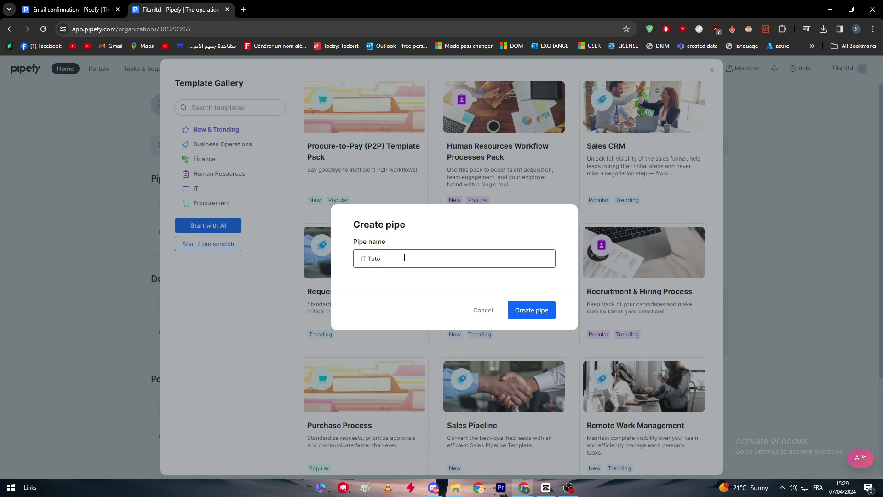
{"action": "key", "text": "Return"}
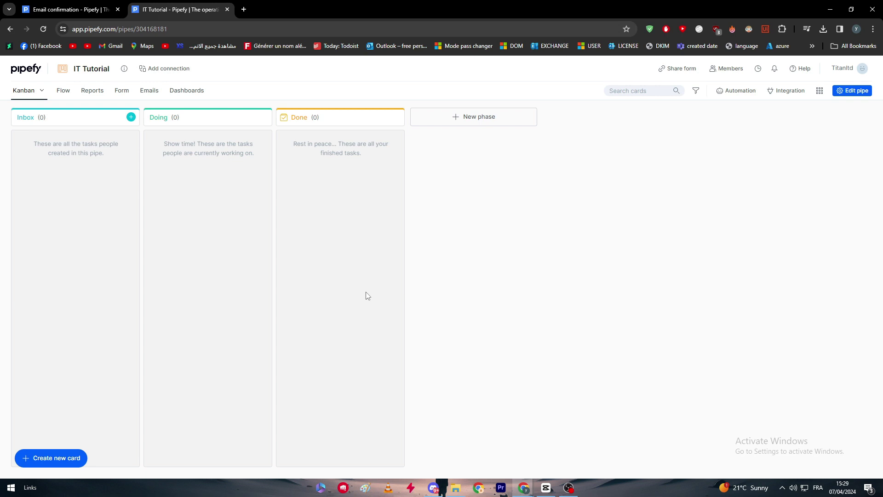
Step: Rename the Inbox phase to 'Daily tasks'
{"action": "left_click", "coordinate": [26, 118]}
{"action": "left_click", "coordinate": [8, 124]}
{"action": "left_click", "coordinate": [26, 119]}
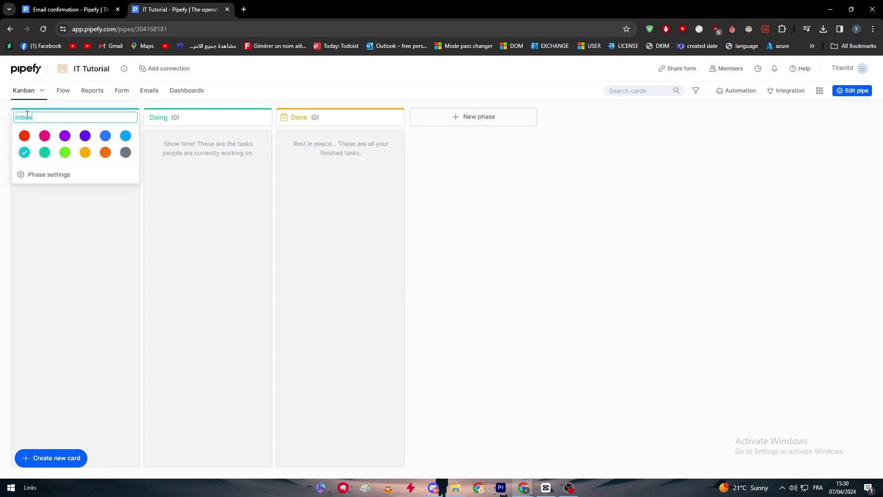
{"action": "double_click", "coordinate": [28, 116]}
{"action": "type", "text": "Daily tasks"}
{"action": "double_click", "coordinate": [168, 115]}
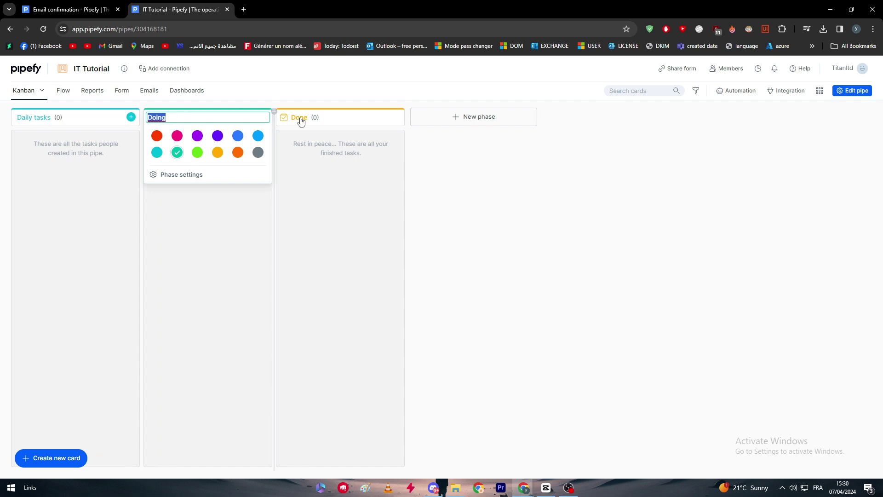
{"action": "left_click", "coordinate": [347, 269]}
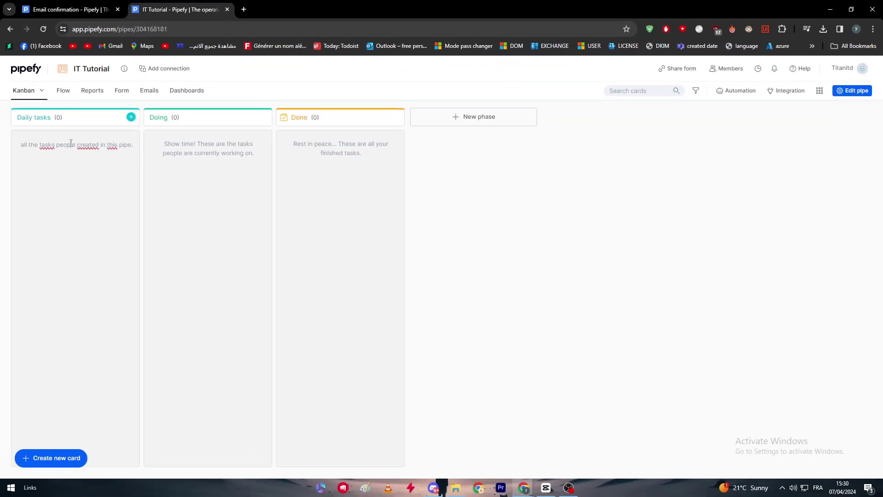
Step: Set the Daily tasks phase description to 'This tasks are For IT DP only .'
{"action": "left_click_drag", "start_coordinate": [77, 145], "coordinate": [71, 172]}
{"action": "left_click", "coordinate": [69, 156]}
{"action": "left_click", "coordinate": [87, 145]}
{"action": "key", "text": "ctrl+a"}
{"action": "type", "text": "eazeazeaz"}
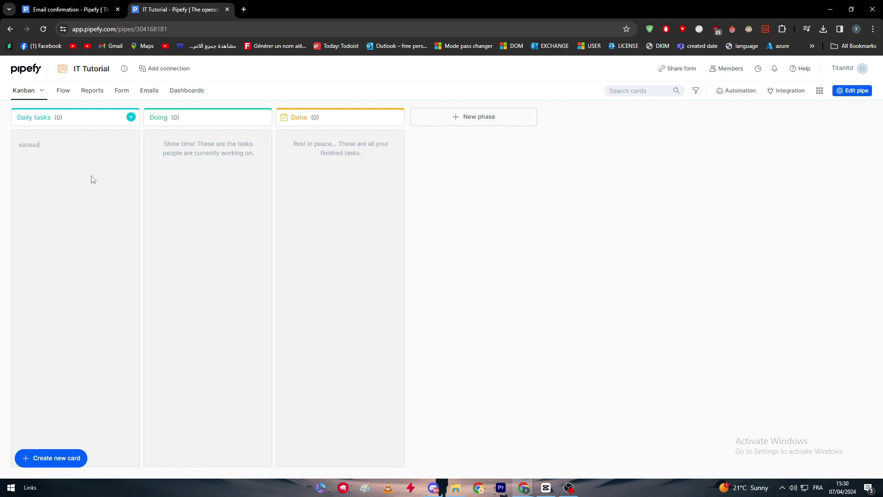
{"action": "left_click", "coordinate": [79, 147]}
{"action": "double_click", "coordinate": [53, 144]}
{"action": "type", "text": "This tasks are"}
{"action": "type", "text": "For IT DP only ."}
{"action": "key", "text": "Return"}
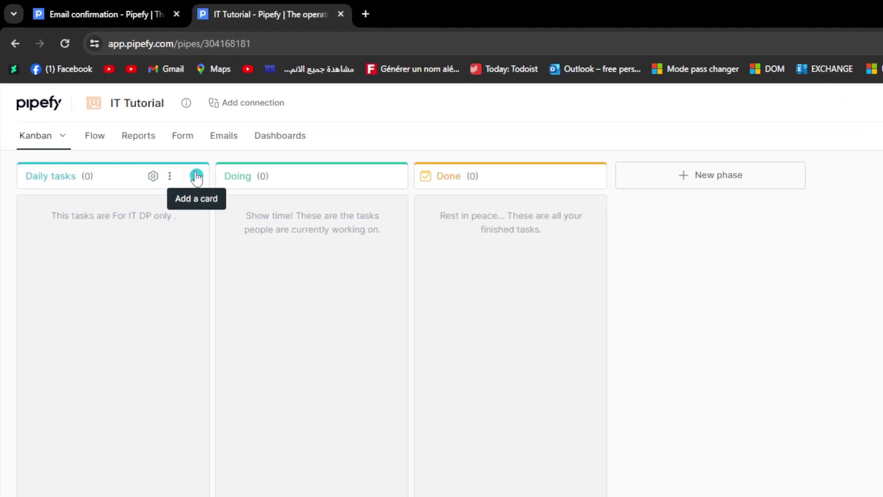
Step: Add a 'Check For Server Updates' short text field to the start form, then drag in a checklist field
{"action": "left_click", "coordinate": [197, 177]}
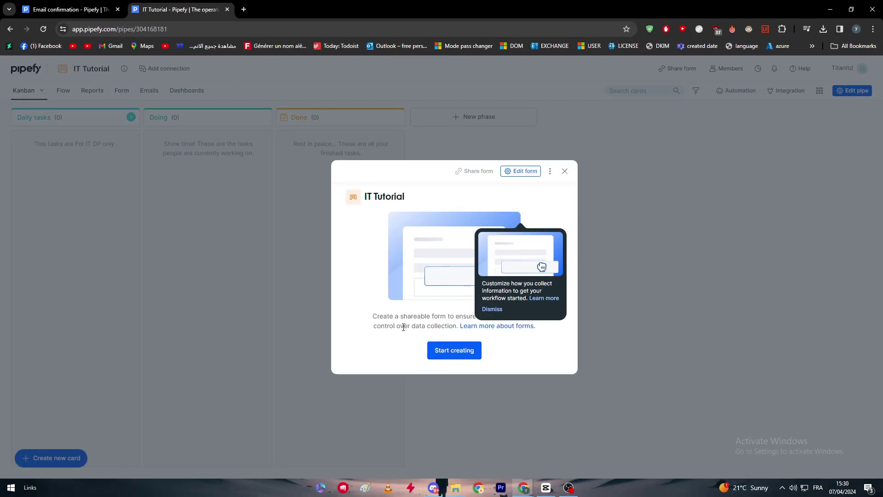
{"action": "left_click", "coordinate": [433, 353]}
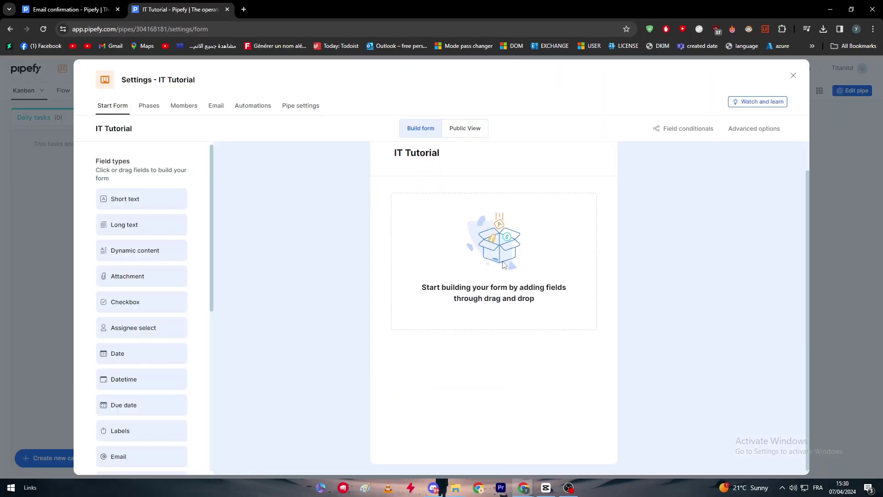
{"action": "left_click_drag", "start_coordinate": [181, 203], "coordinate": [421, 253]}
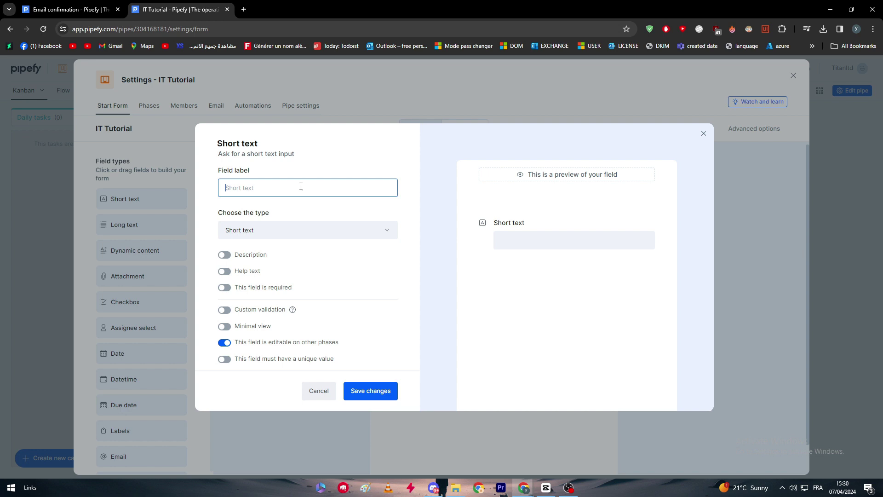
{"action": "type", "text": "Check For Server Updates"}
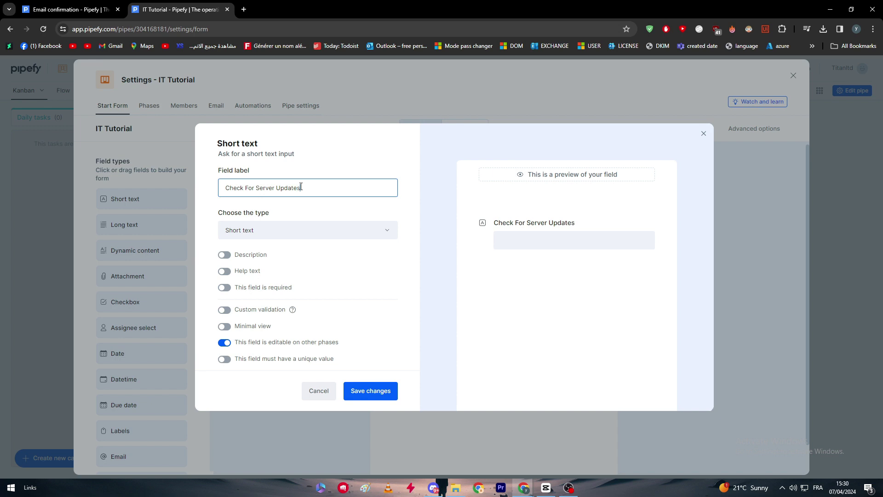
{"action": "left_click", "coordinate": [370, 396]}
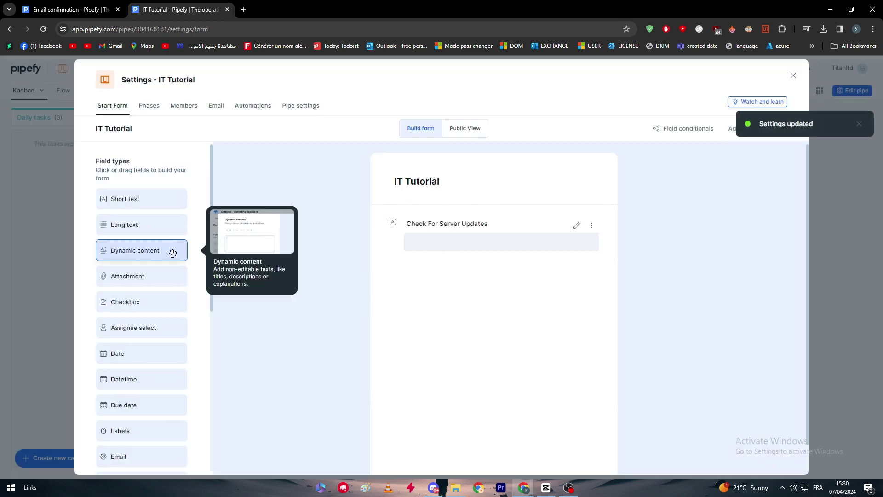
{"action": "left_click_drag", "start_coordinate": [174, 302], "coordinate": [454, 248]}
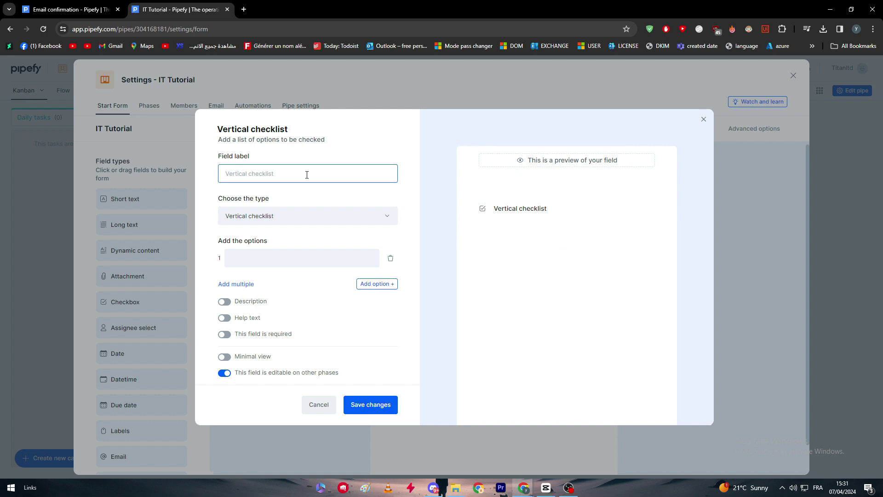
Step: Keep the checklist layout vertical and label the field UPDATES CHECKER
{"action": "left_click", "coordinate": [276, 215]}
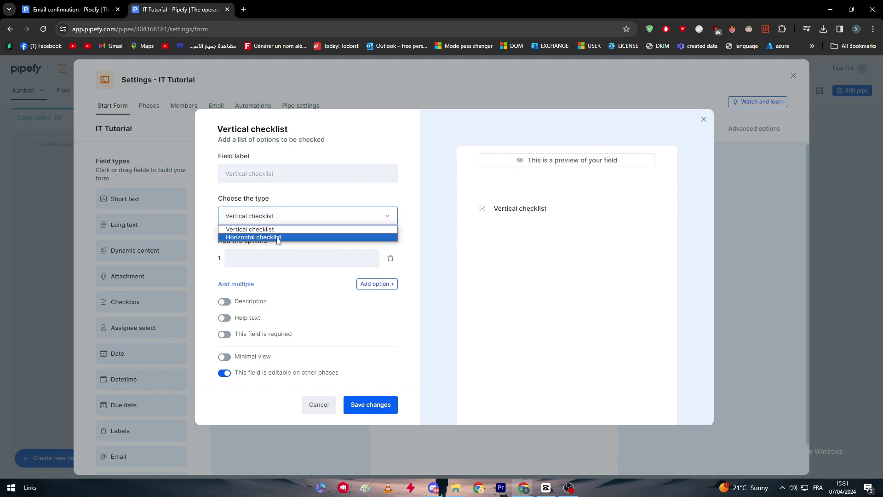
{"action": "left_click", "coordinate": [276, 238]}
{"action": "left_click", "coordinate": [270, 220]}
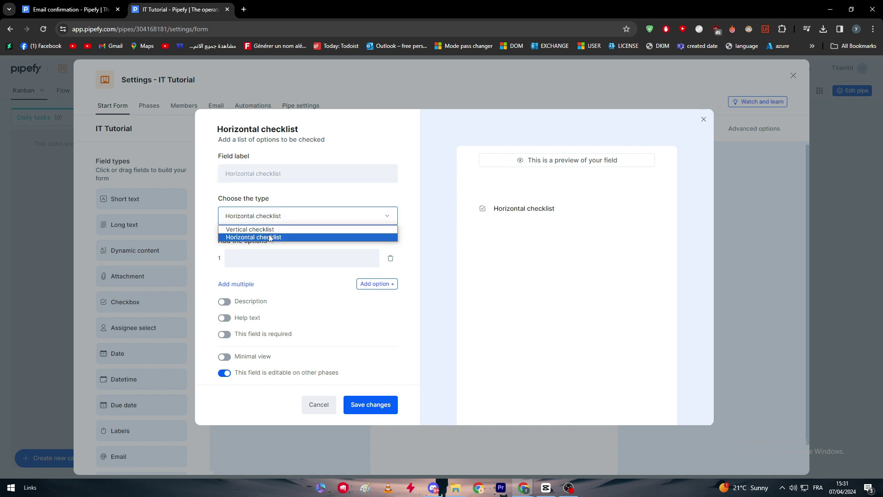
{"action": "left_click", "coordinate": [266, 230]}
{"action": "left_click", "coordinate": [252, 180]}
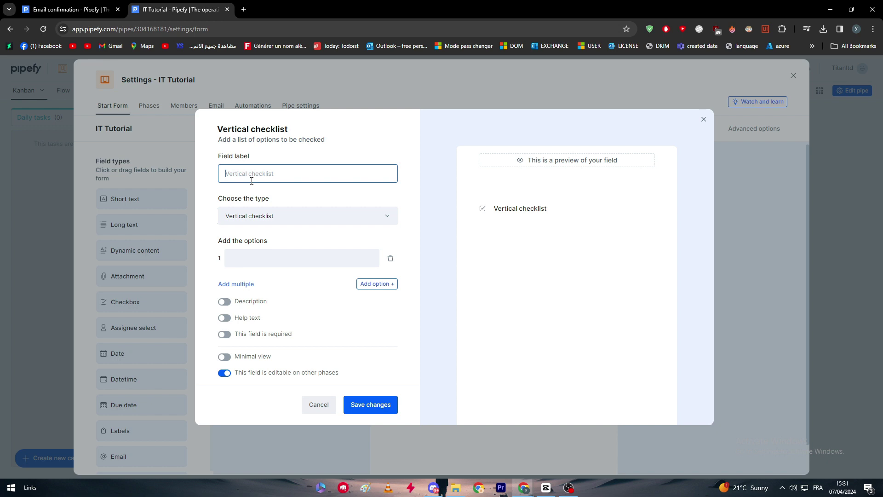
{"action": "type", "text": "Server analys"}
{"action": "left_click", "coordinate": [291, 252]}
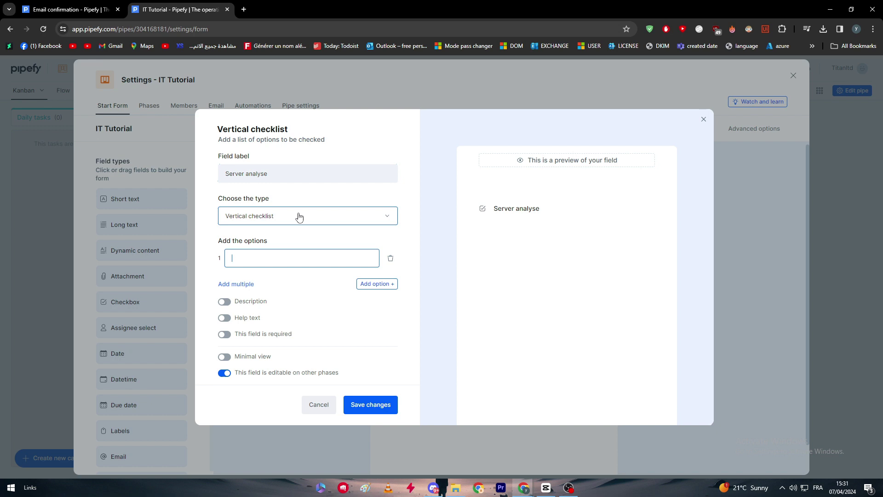
{"action": "key", "text": "shift+Tab"}
{"action": "type", "text": "UPDA"}
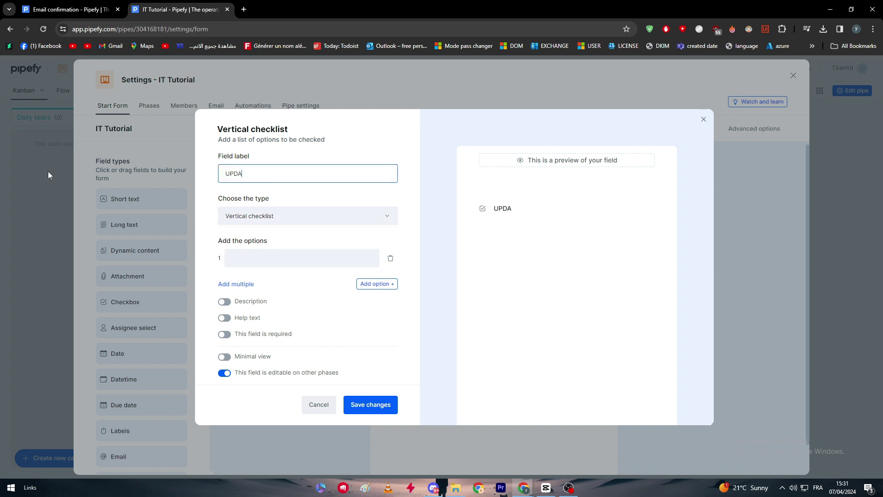
{"action": "type", "text": "TES CHECKER"}
Step: Add the options server analyse, Code debug and Update review, and save the field
{"action": "left_click", "coordinate": [265, 258]}
{"action": "type", "text": "server "}
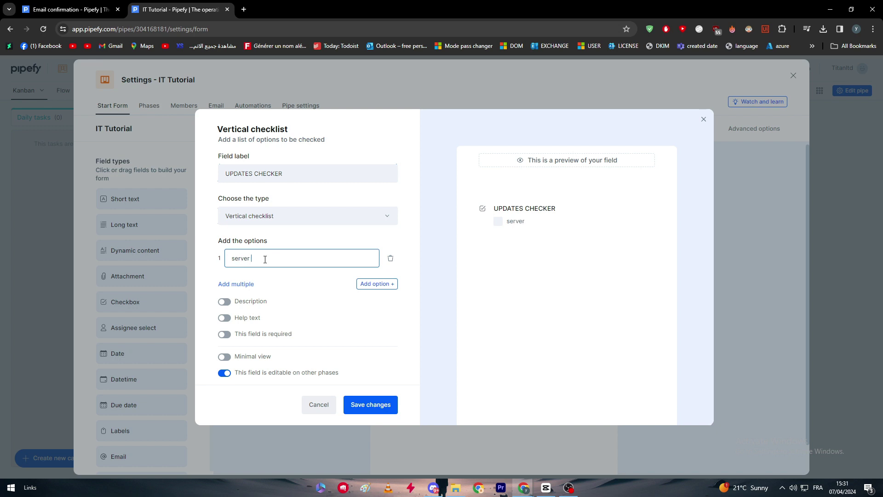
{"action": "type", "text": "analyse"}
{"action": "key", "text": "Return"}
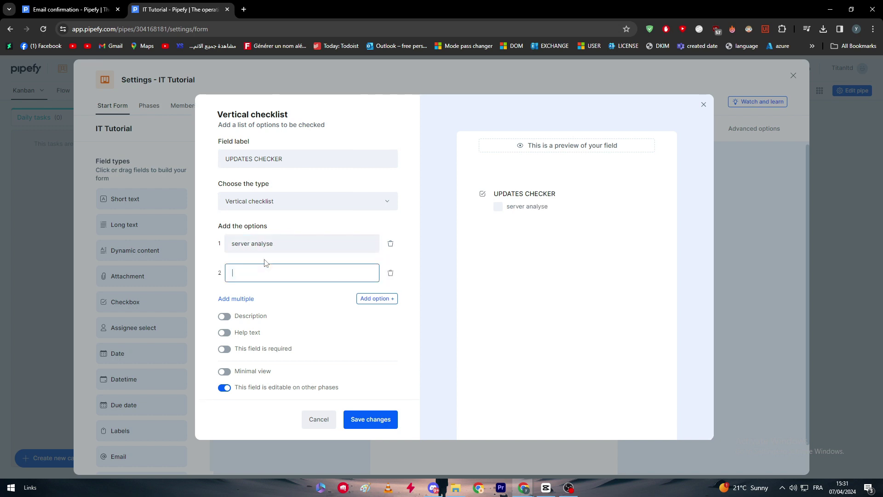
{"action": "type", "text": "c"}
{"action": "key", "text": "BackSpace"}
{"action": "type", "text": "Code debug"}
{"action": "key", "text": "Return"}
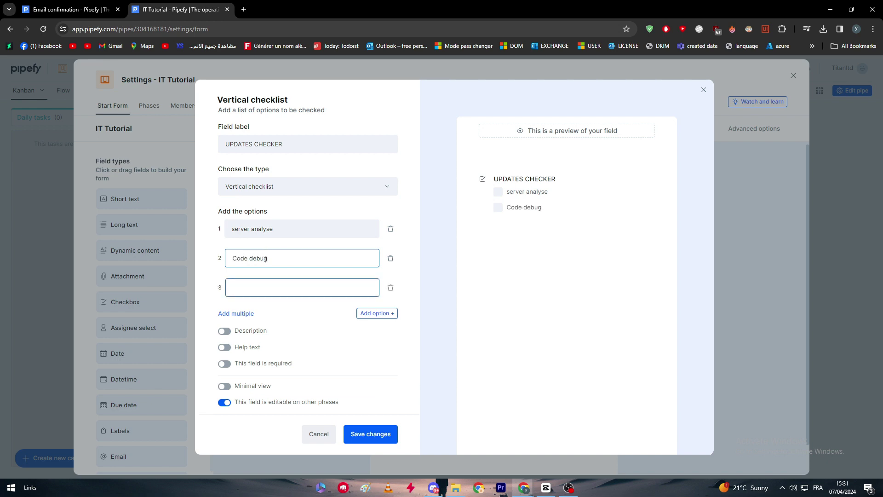
{"action": "type", "text": "Update review"}
{"action": "left_click", "coordinate": [386, 439]}
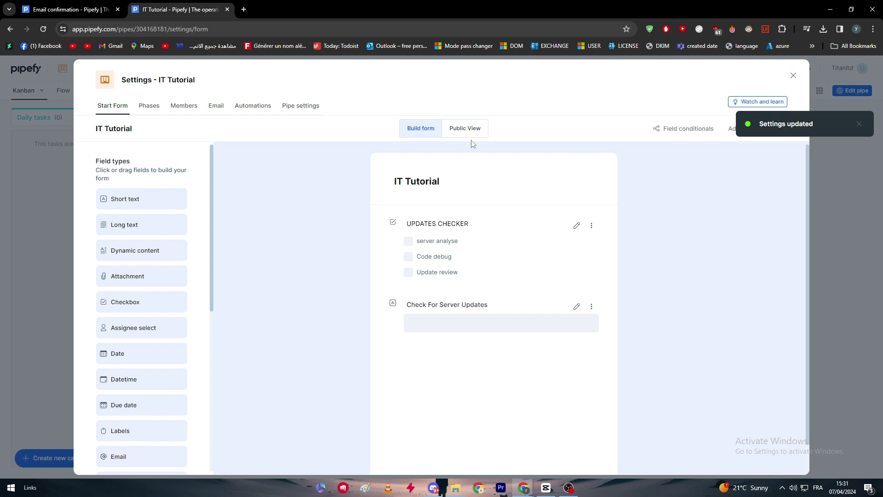
Step: Create a new Daily tasks card with every UPDATES CHECKER item ticked
{"action": "left_click", "coordinate": [794, 76]}
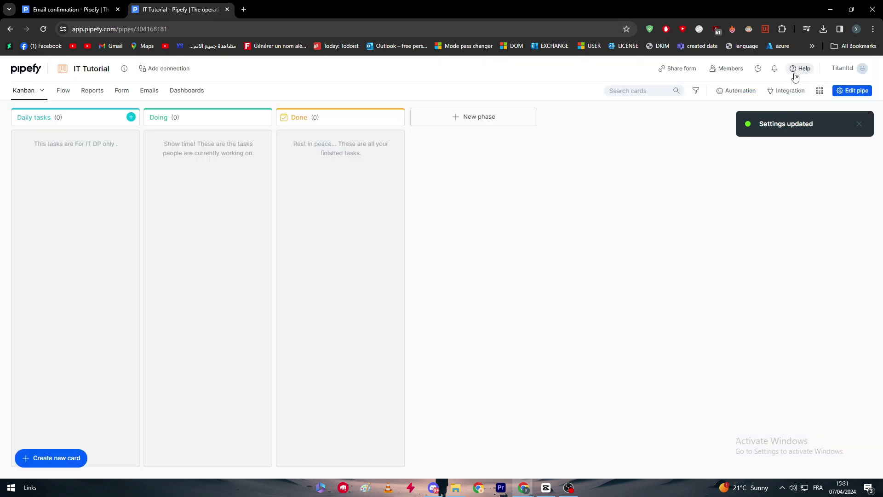
{"action": "left_click", "coordinate": [133, 117]}
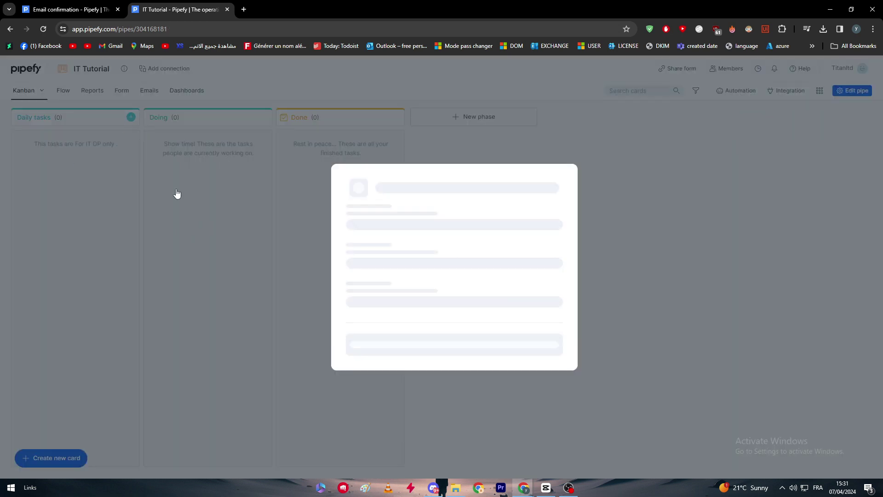
{"action": "left_click", "coordinate": [350, 228]}
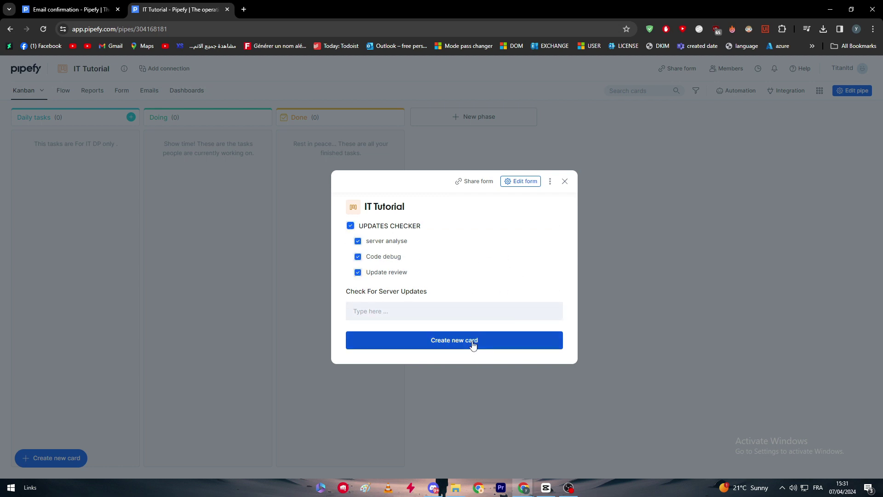
{"action": "left_click", "coordinate": [391, 312]}
{"action": "left_click", "coordinate": [402, 340]}
Step: Rename the Draft card to 'task 1' and close its details
{"action": "left_click", "coordinate": [72, 149]}
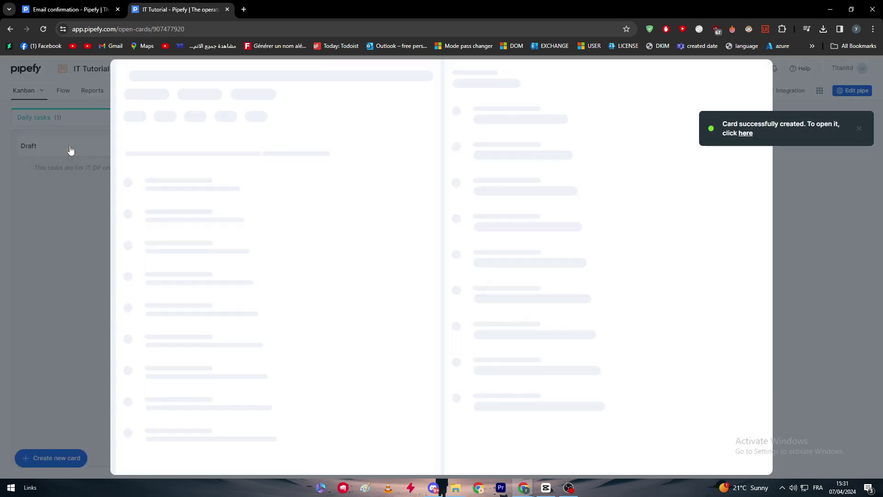
{"action": "left_click", "coordinate": [136, 76]}
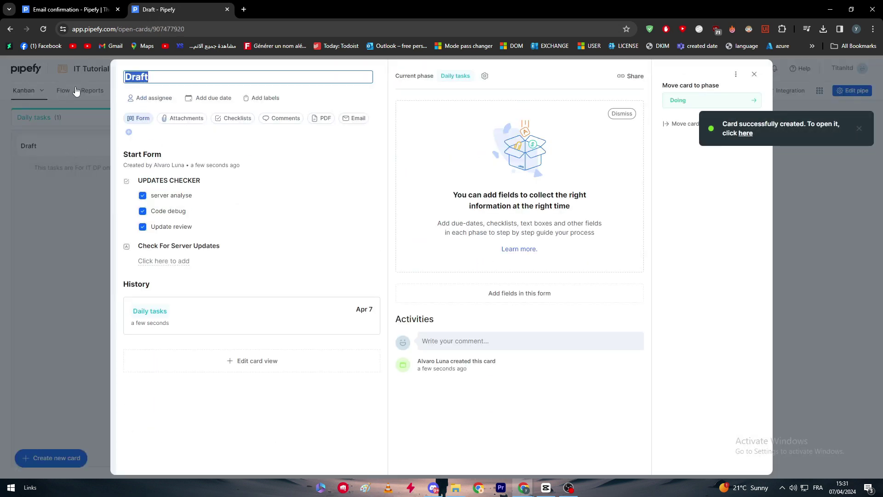
{"action": "key", "text": "BackSpace"}
{"action": "type", "text": "task 1"}
{"action": "key", "text": "Return"}
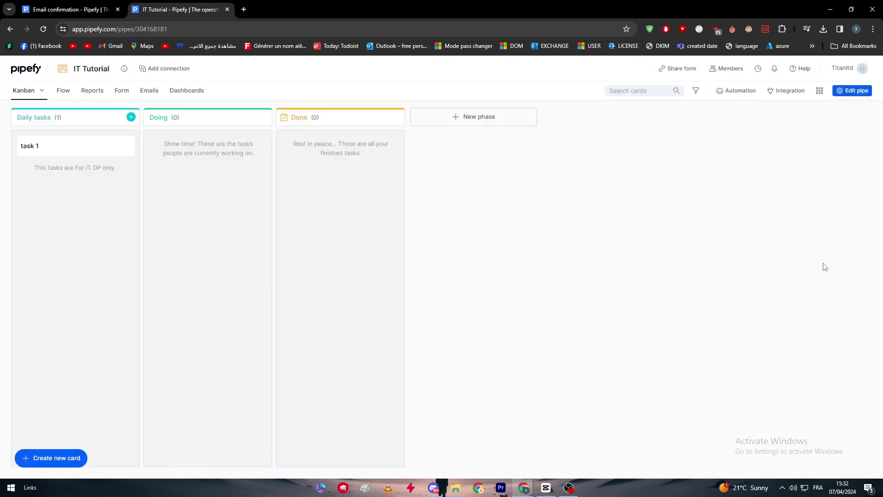
{"action": "left_click", "coordinate": [825, 266]}
{"action": "left_click", "coordinate": [70, 152]}
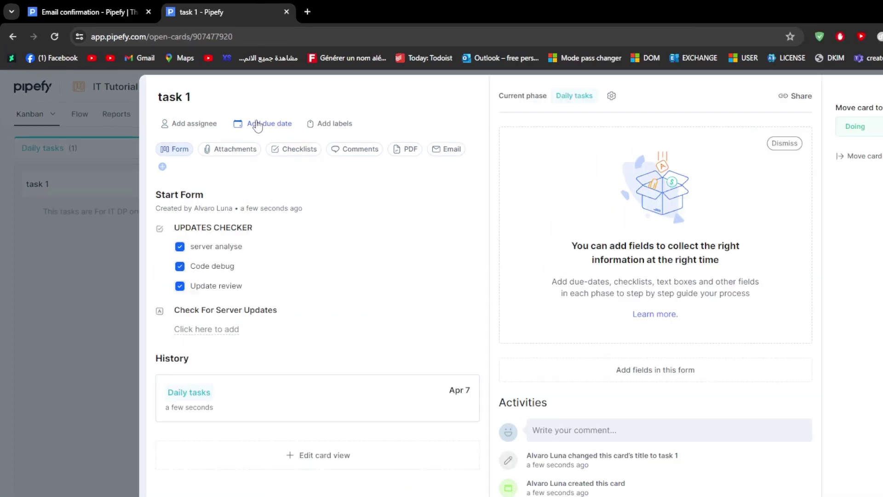
{"action": "left_click", "coordinate": [204, 100]}
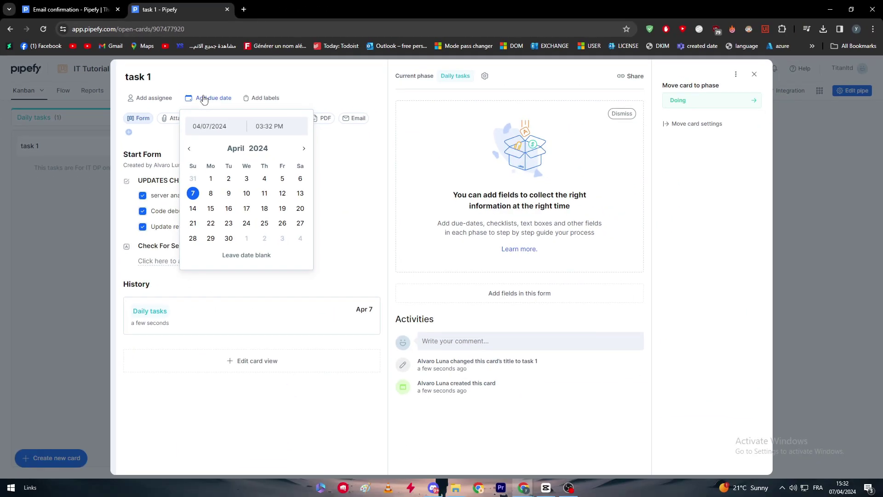
{"action": "left_click", "coordinate": [308, 100]}
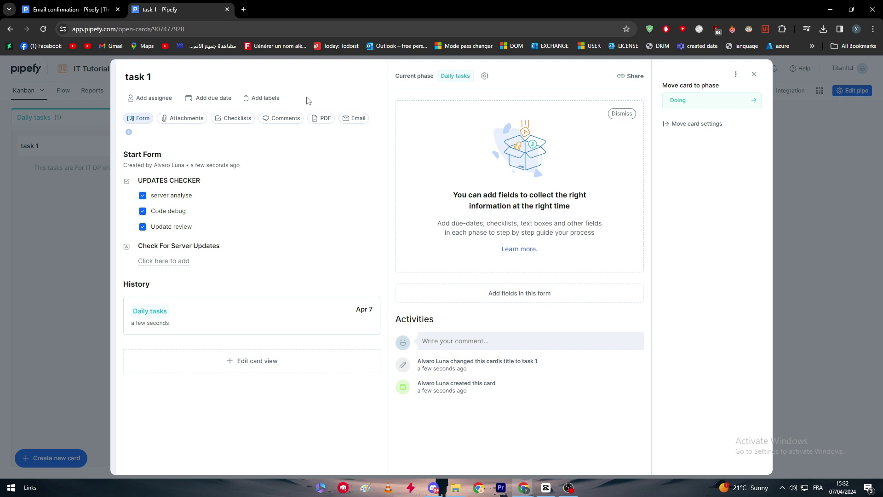
{"action": "left_click", "coordinate": [168, 101]}
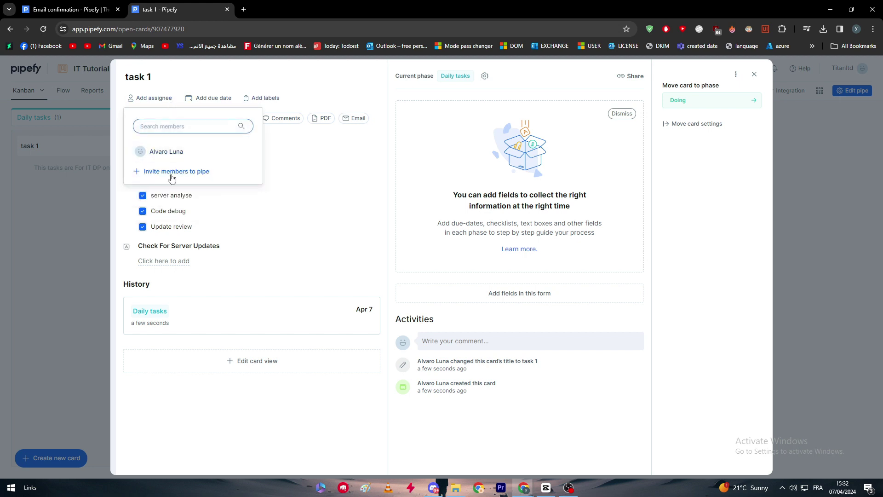
{"action": "left_click", "coordinate": [309, 82]}
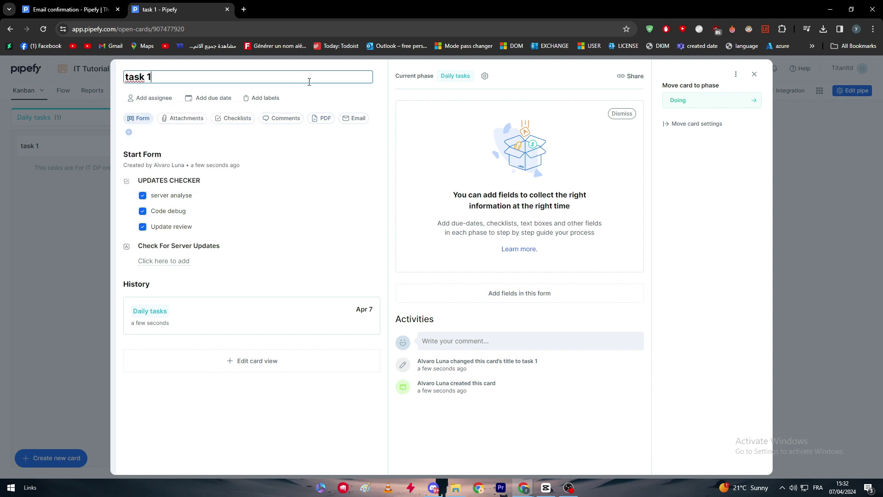
{"action": "left_click", "coordinate": [754, 75]}
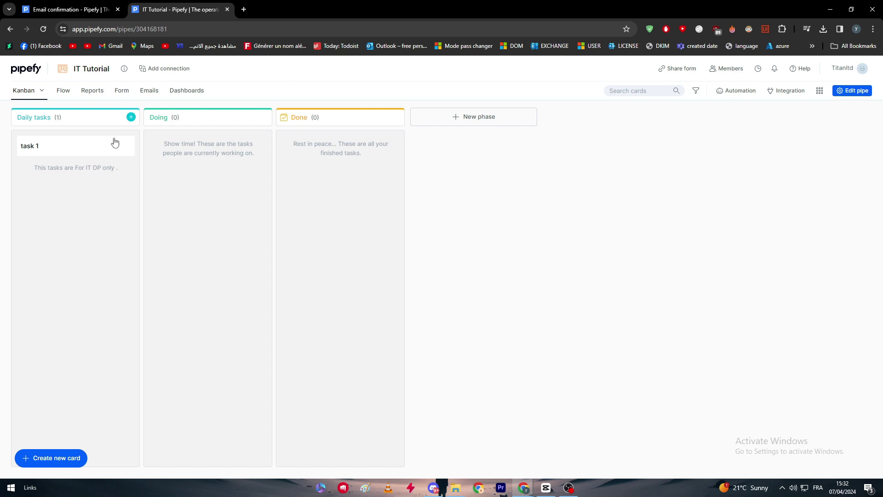
Step: Drag task 1 from Daily tasks into Doing, then on into Done
{"action": "left_click_drag", "start_coordinate": [114, 143], "coordinate": [212, 152]}
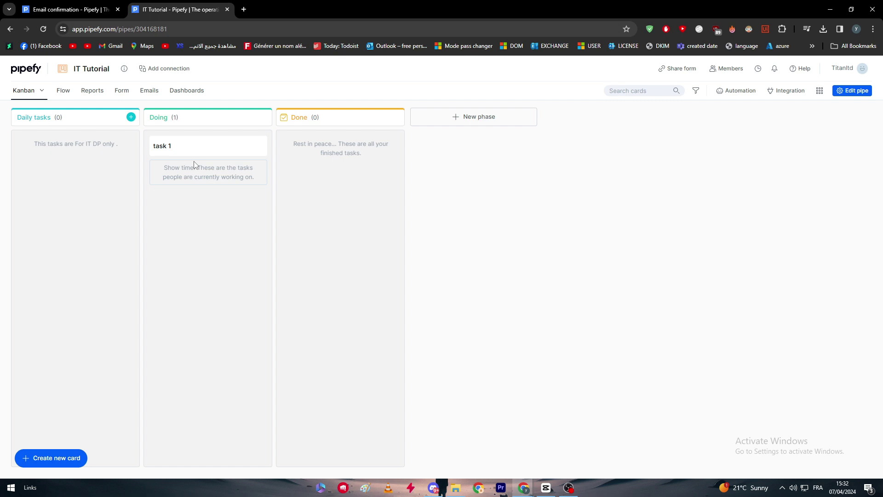
{"action": "left_click_drag", "start_coordinate": [194, 164], "coordinate": [185, 151]}
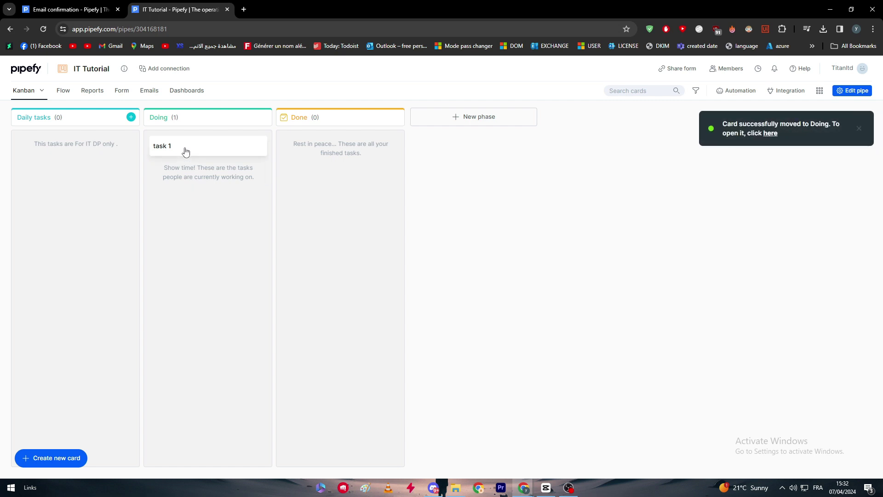
{"action": "left_click_drag", "start_coordinate": [228, 151], "coordinate": [319, 152]}
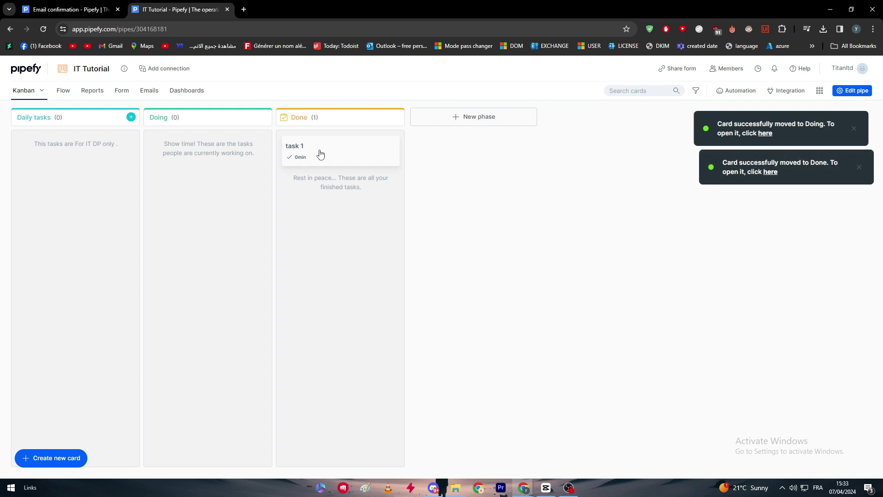